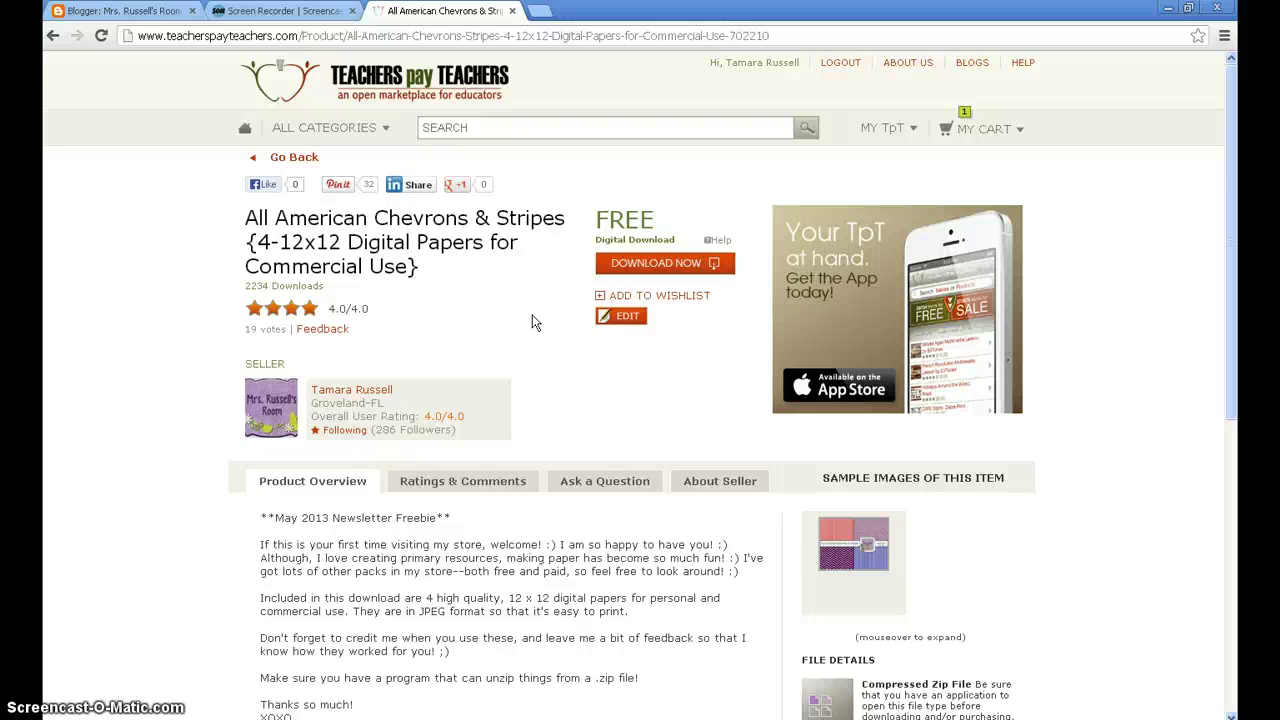
Download the free All American Chevrons & Stripes paper pack and restore down the browser.
{"action": "mouse_move", "coordinate": [842, 532]}
{"action": "left_click", "coordinate": [643, 279]}
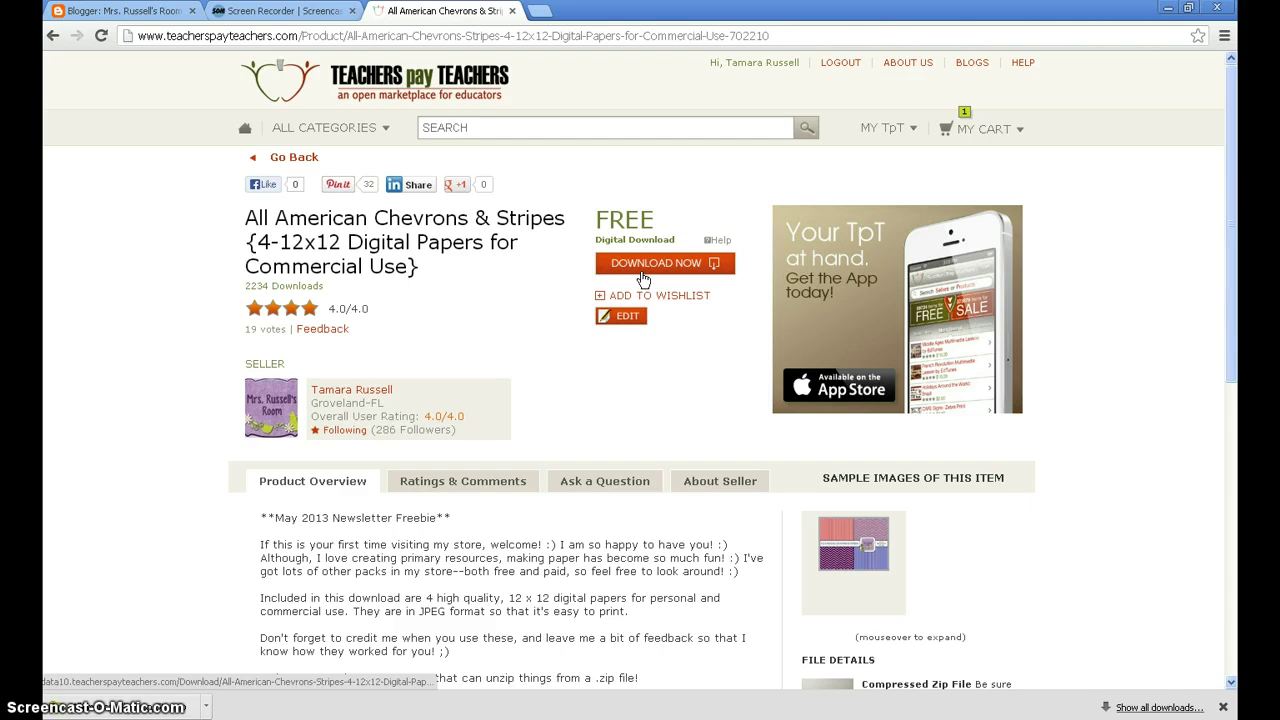
{"action": "left_click", "coordinate": [1189, 9]}
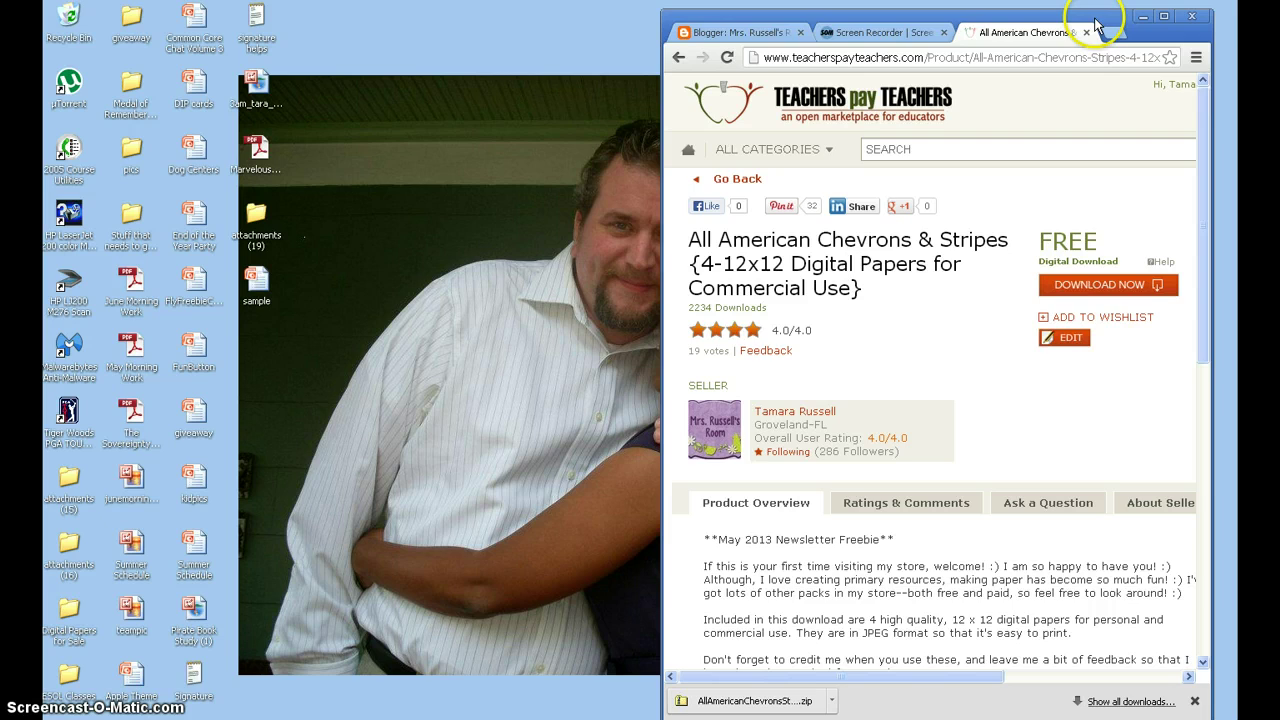
Drag the downloaded chevron papers zip from the download bar onto the desktop.
{"action": "left_click_drag", "start_coordinate": [1095, 22], "coordinate": [1118, 15]}
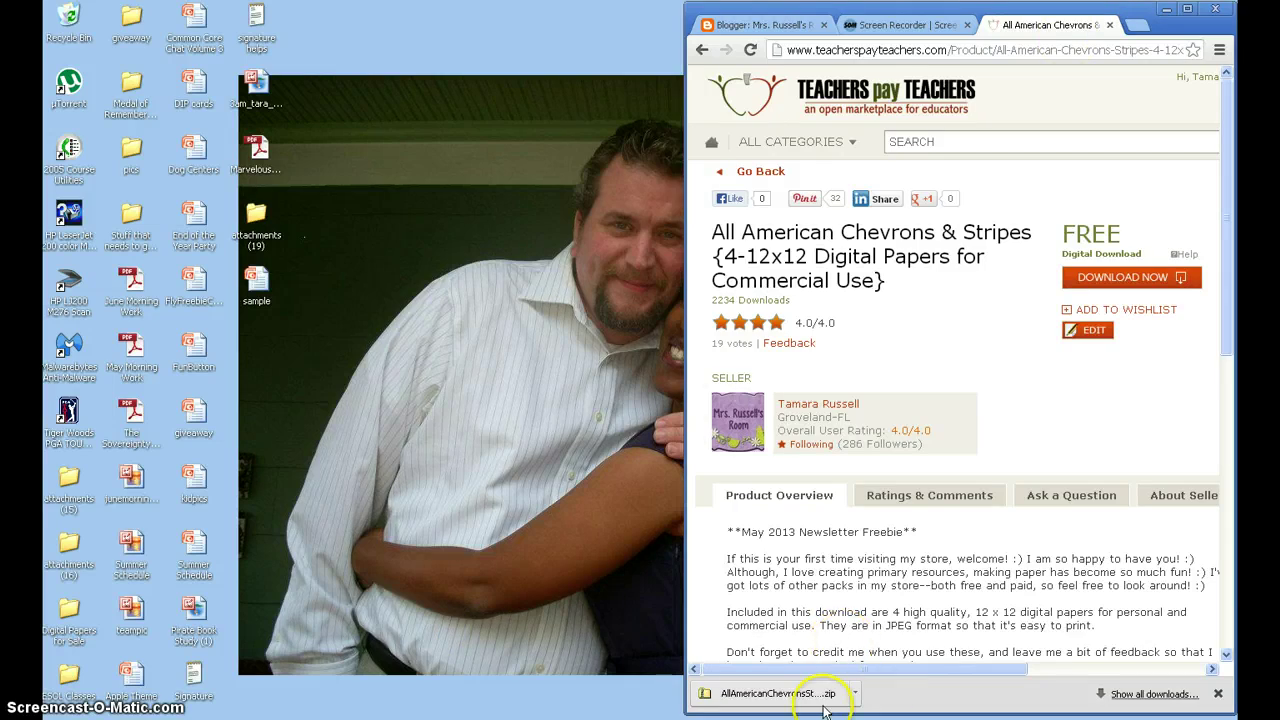
{"action": "left_click", "coordinate": [795, 693]}
{"action": "left_click_drag", "start_coordinate": [795, 693], "coordinate": [500, 415]}
Extract all files from the chevron zip with the Extraction Wizard, showing the extracted folder.
{"action": "double_click", "coordinate": [505, 412]}
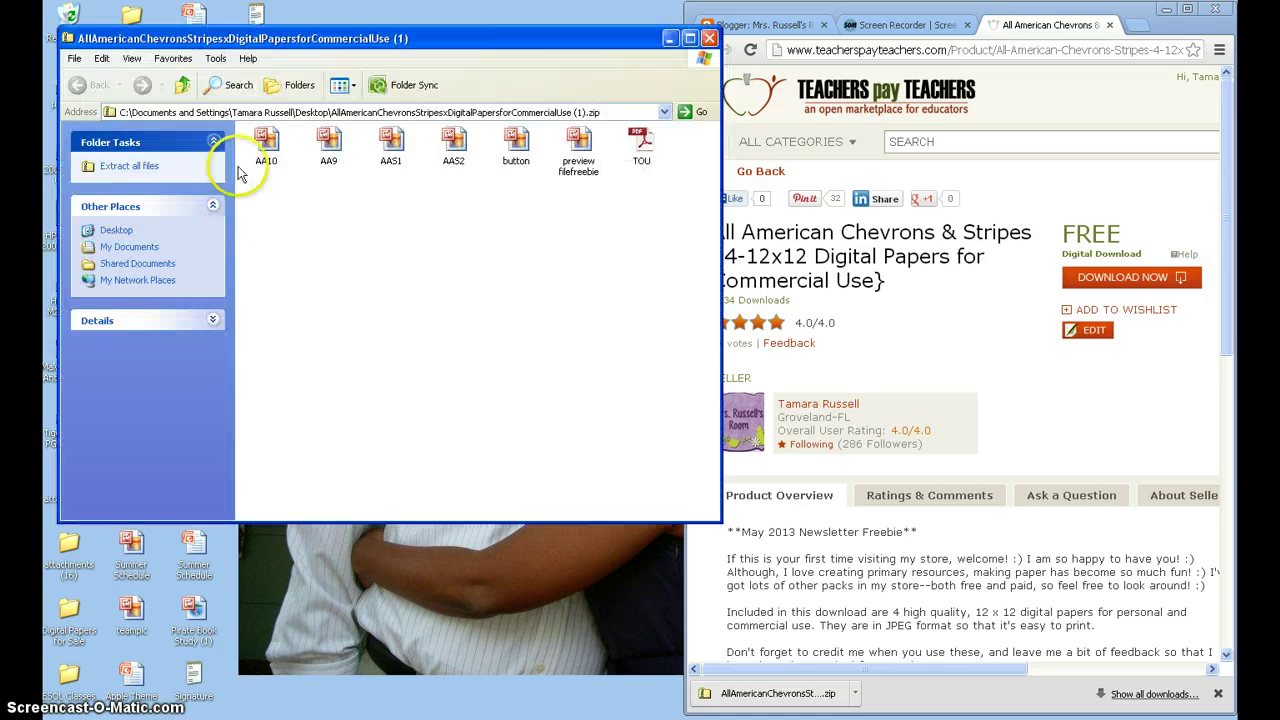
{"action": "left_click", "coordinate": [140, 170]}
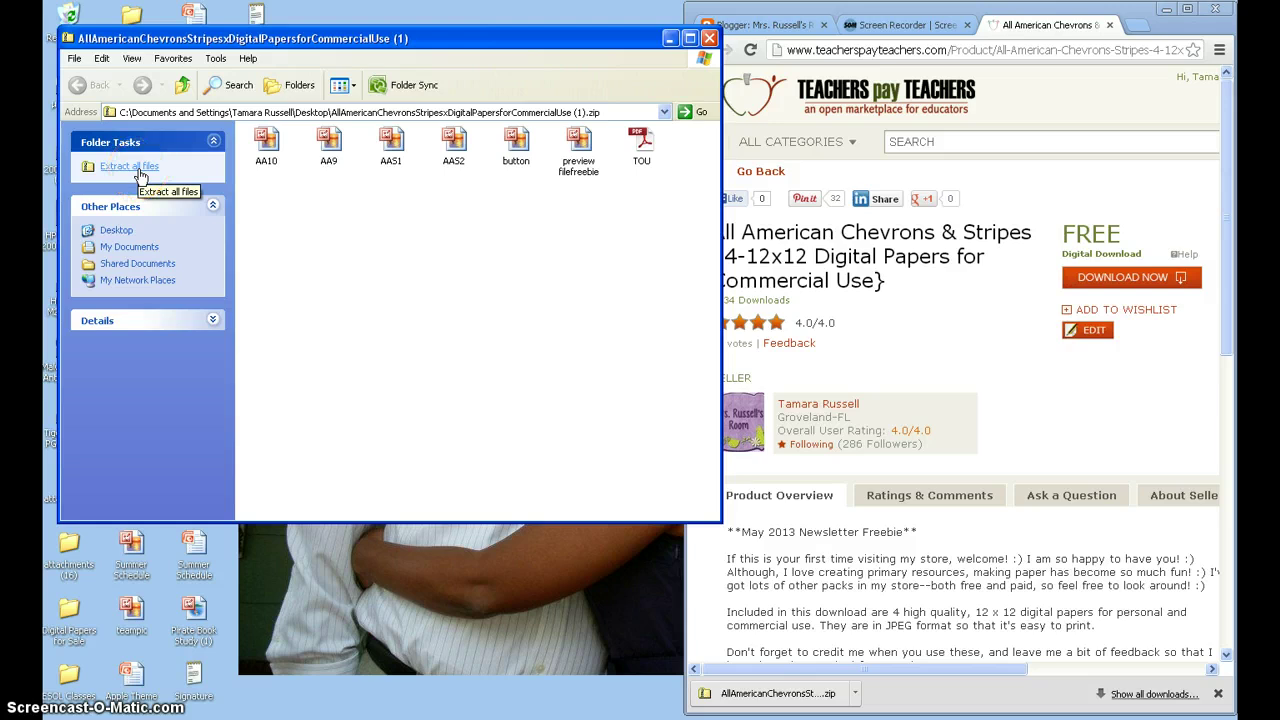
{"action": "left_click", "coordinate": [140, 170]}
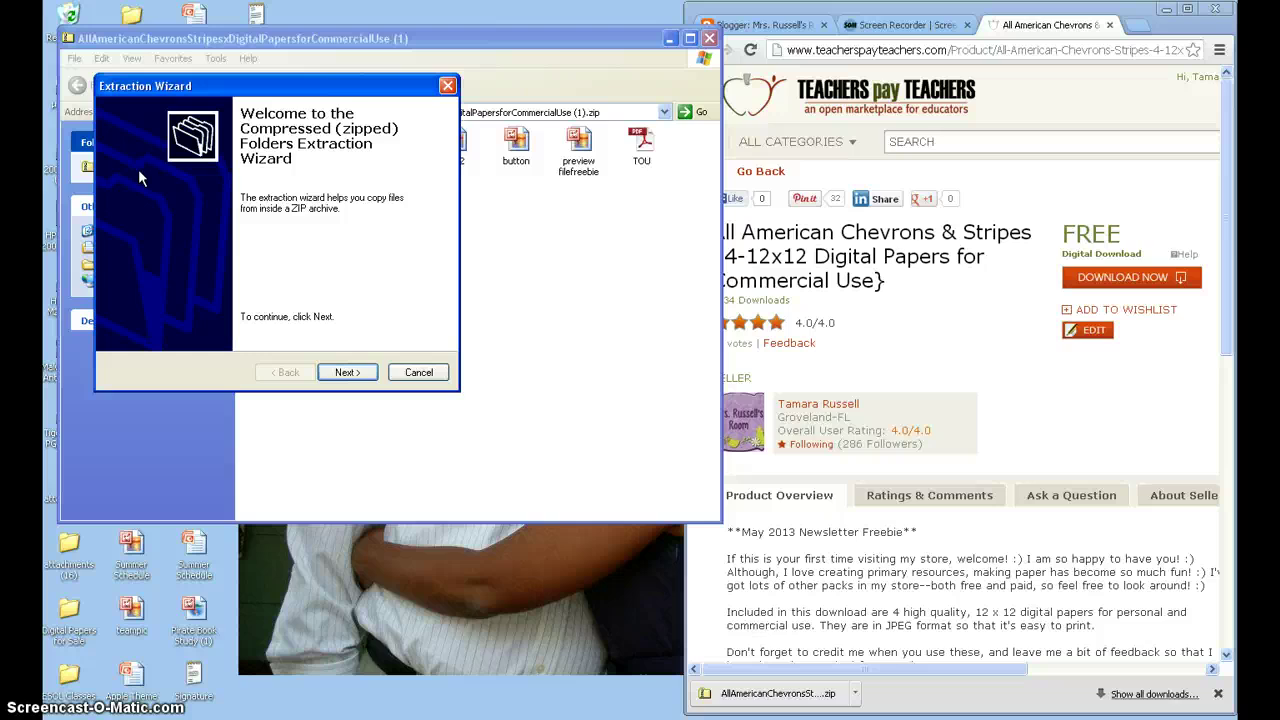
{"action": "left_click", "coordinate": [296, 333]}
{"action": "left_click", "coordinate": [350, 378]}
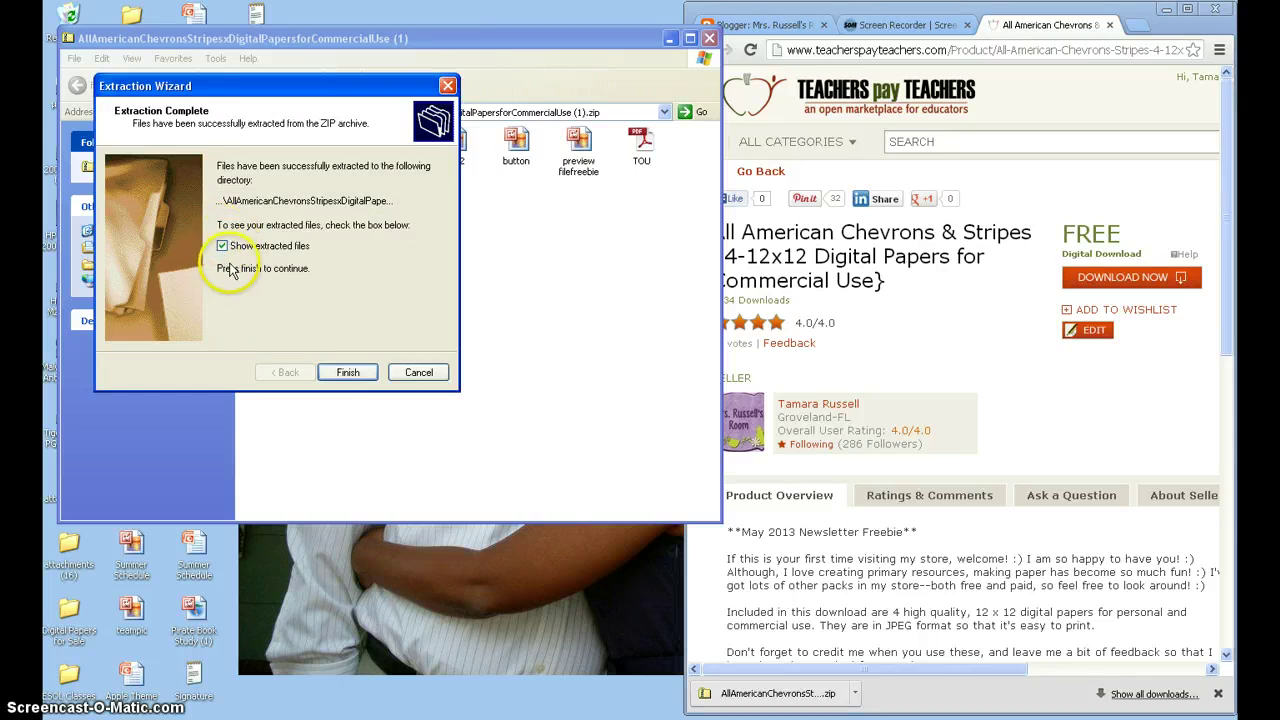
{"action": "left_click", "coordinate": [348, 372]}
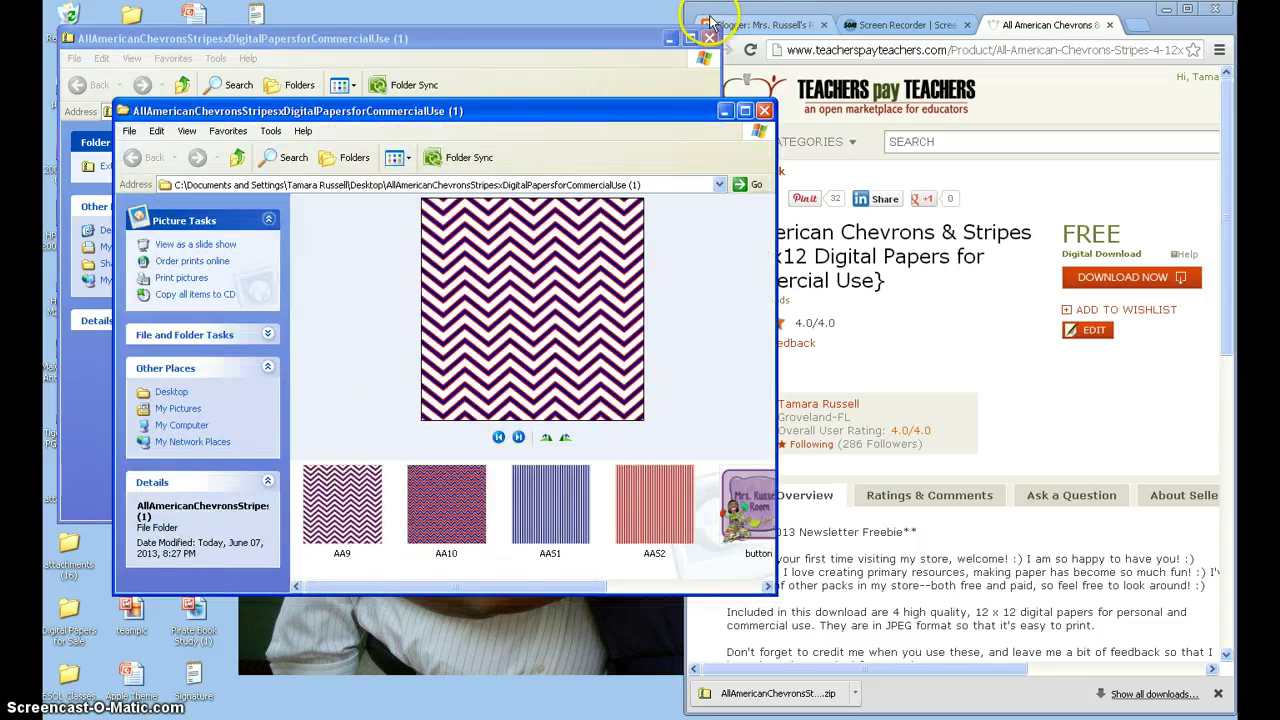
Review the extracted chevron and stripe papers maximized in Thumbnails view, then close the folder.
{"action": "left_click", "coordinate": [708, 38]}
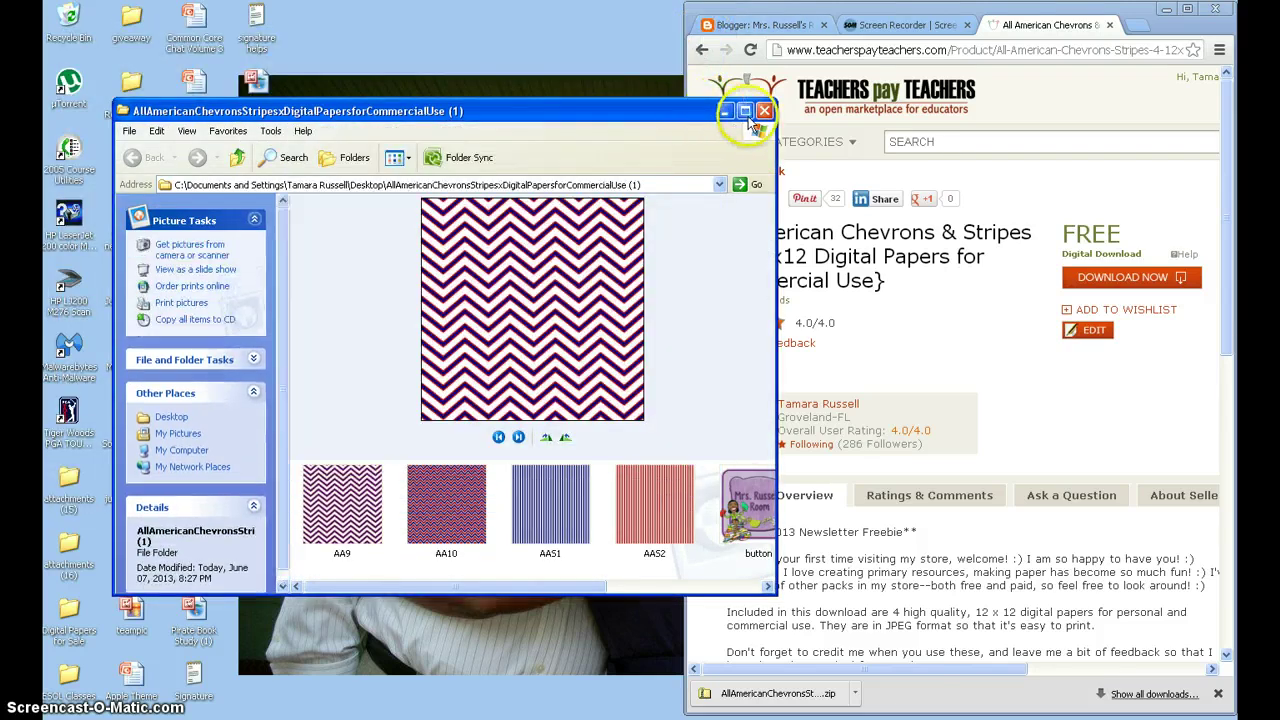
{"action": "left_click", "coordinate": [745, 112]}
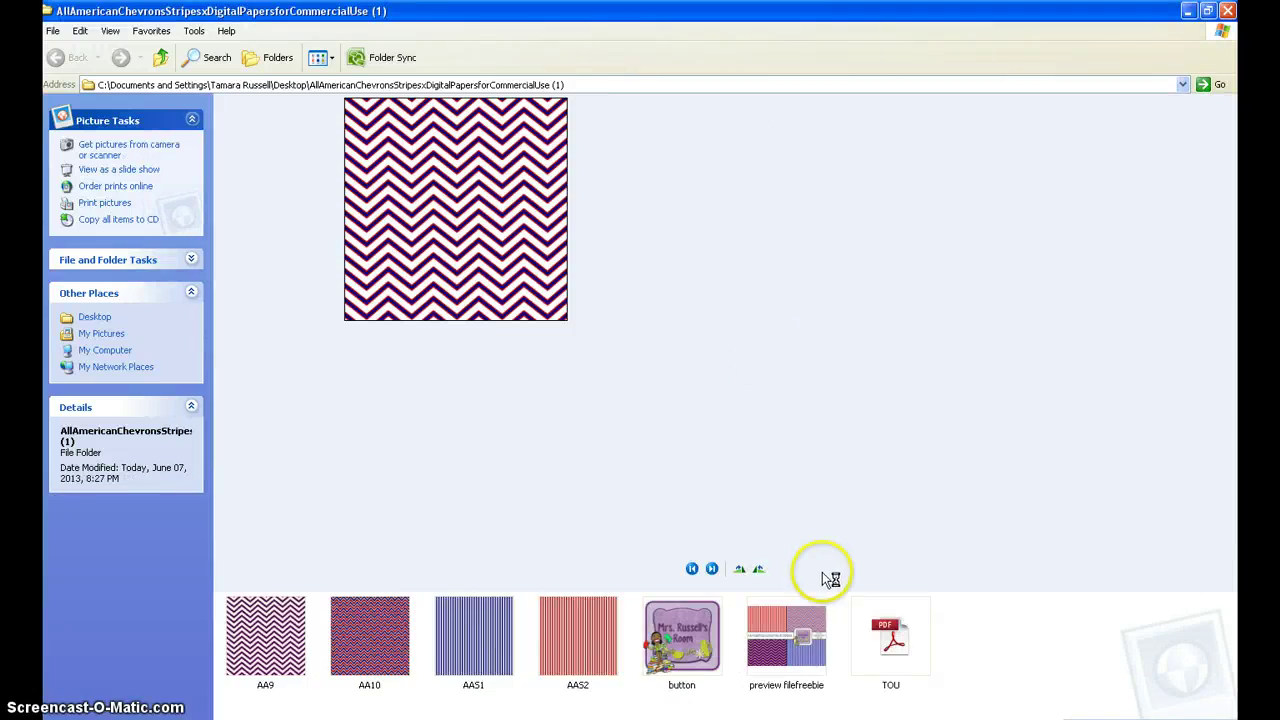
{"action": "right_click", "coordinate": [838, 640]}
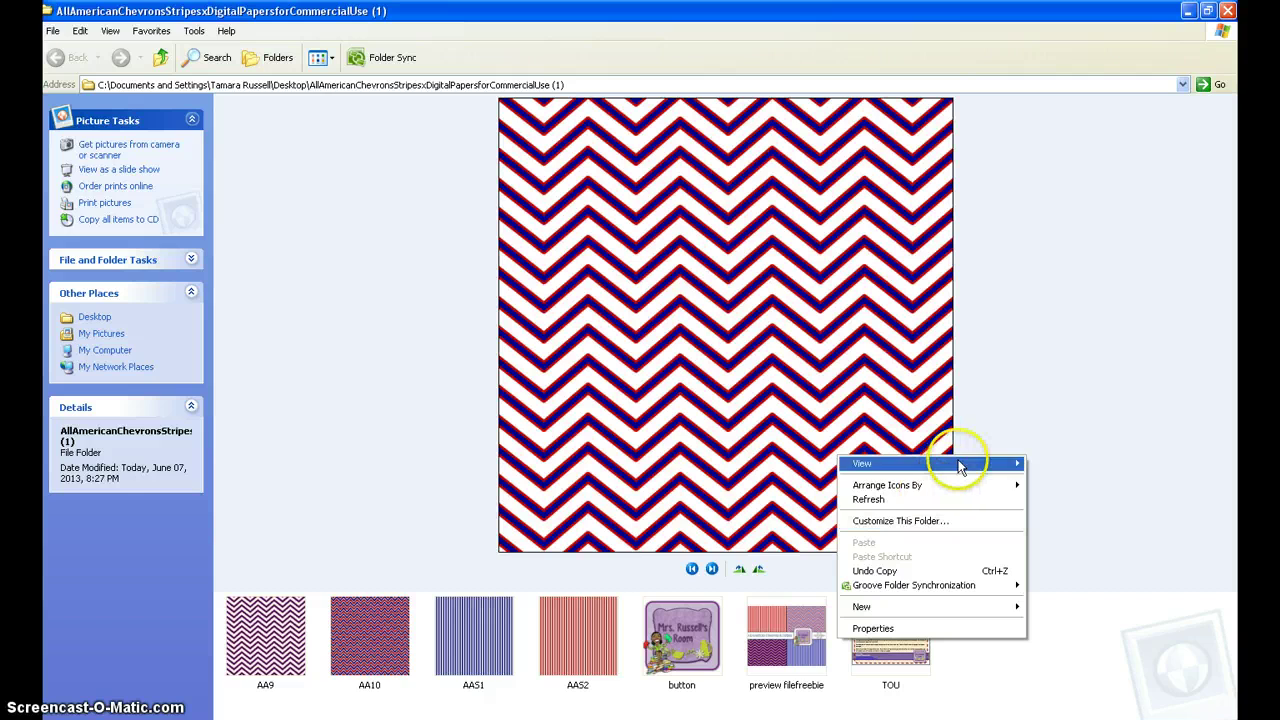
{"action": "mouse_move", "coordinate": [958, 464]}
{"action": "left_click", "coordinate": [1050, 481]}
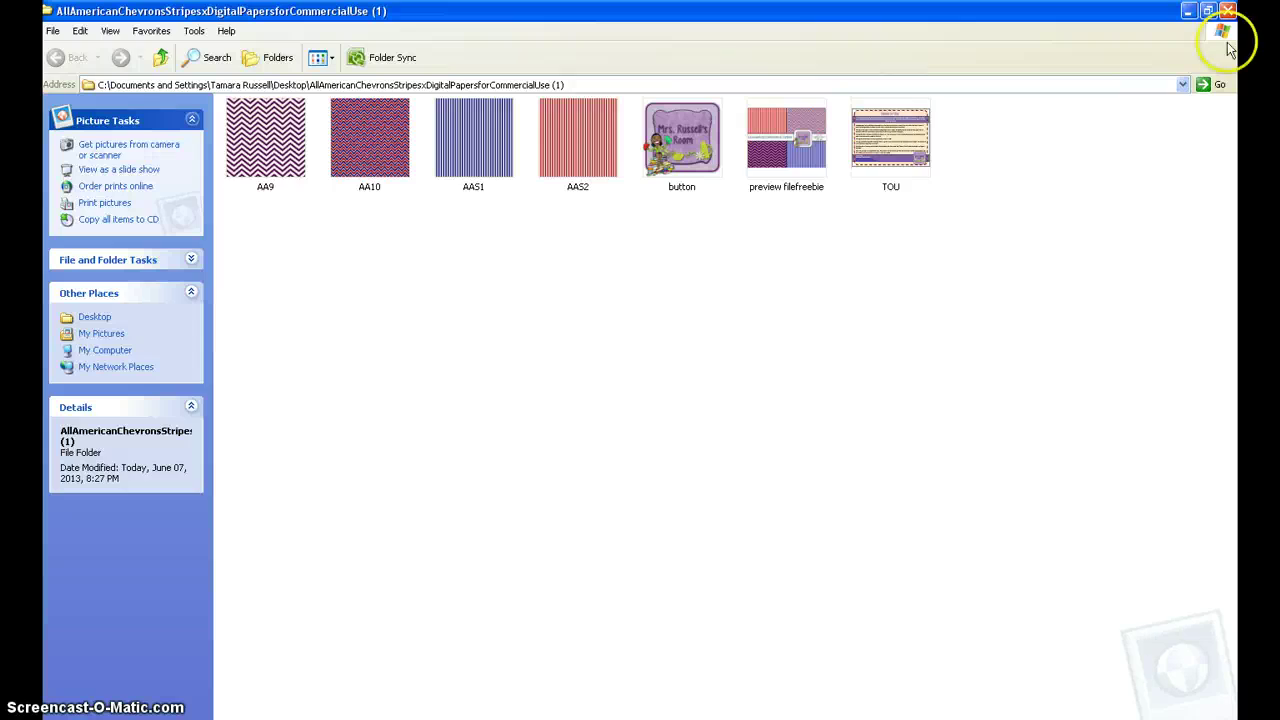
{"action": "left_click", "coordinate": [1227, 11]}
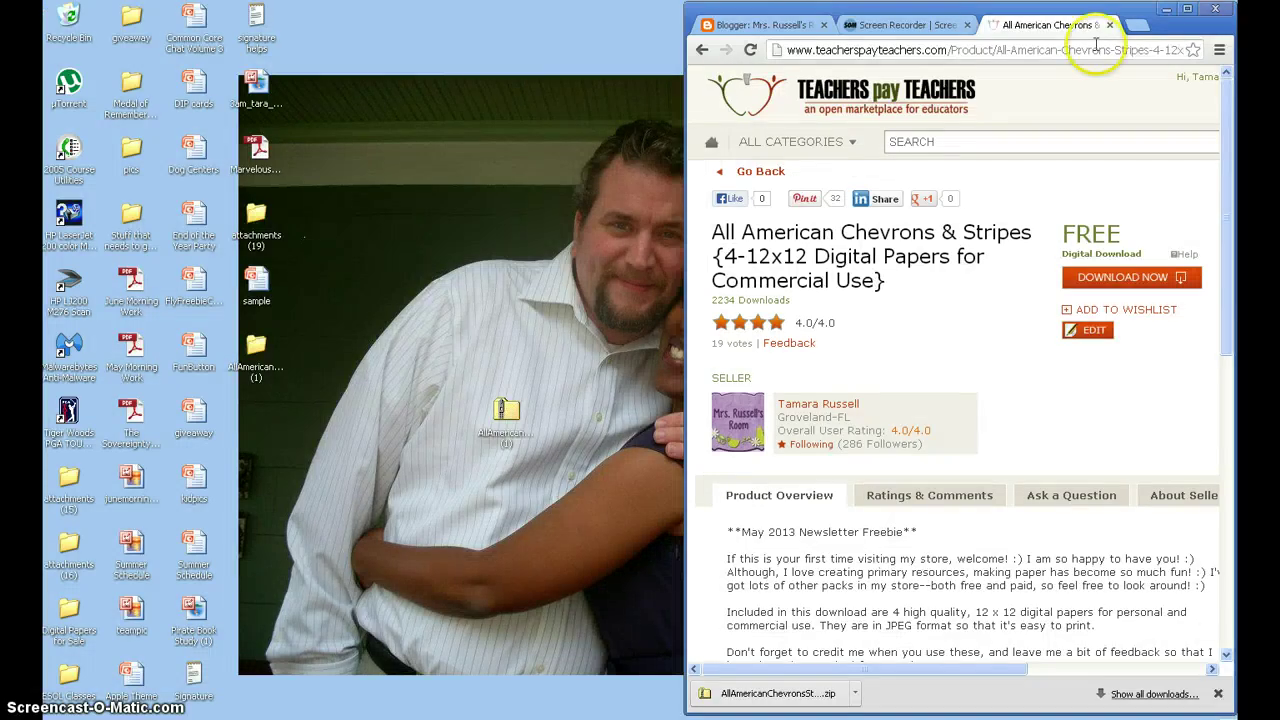
Minimize Chrome and switch to the sample presentation in PowerPoint.
{"action": "left_click", "coordinate": [1165, 10]}
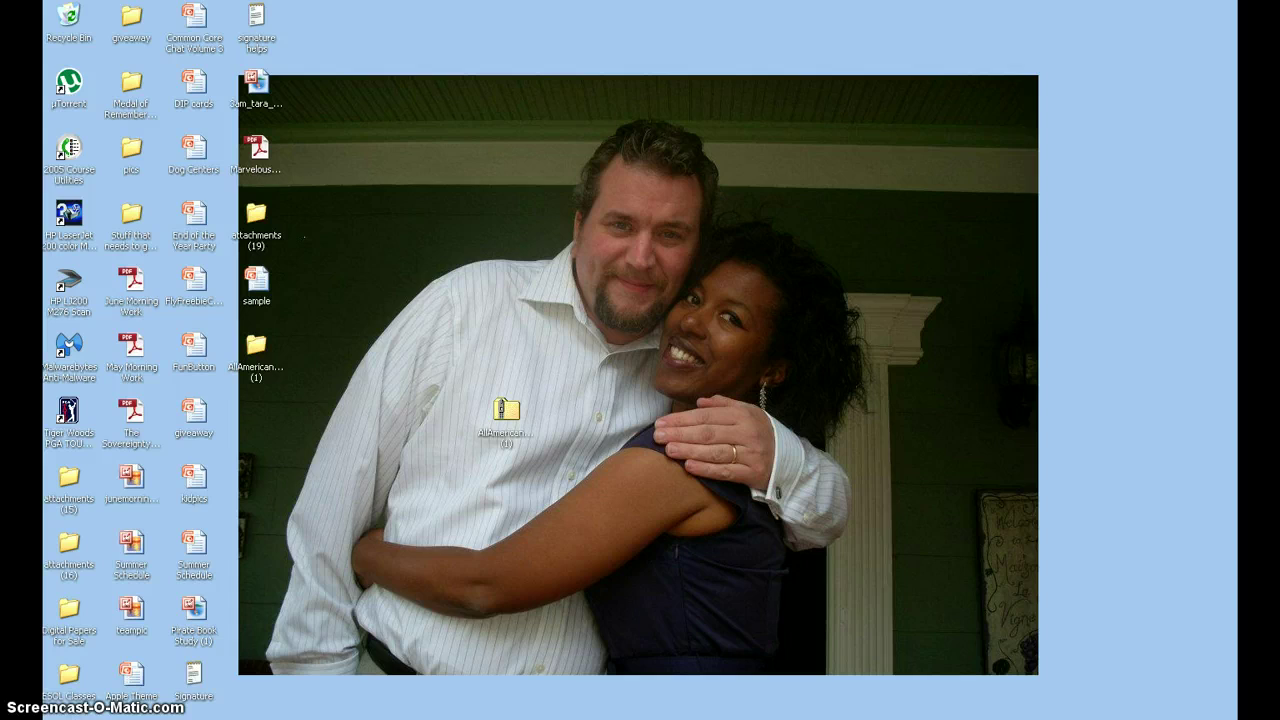
{"action": "key", "text": "alt+Tab"}
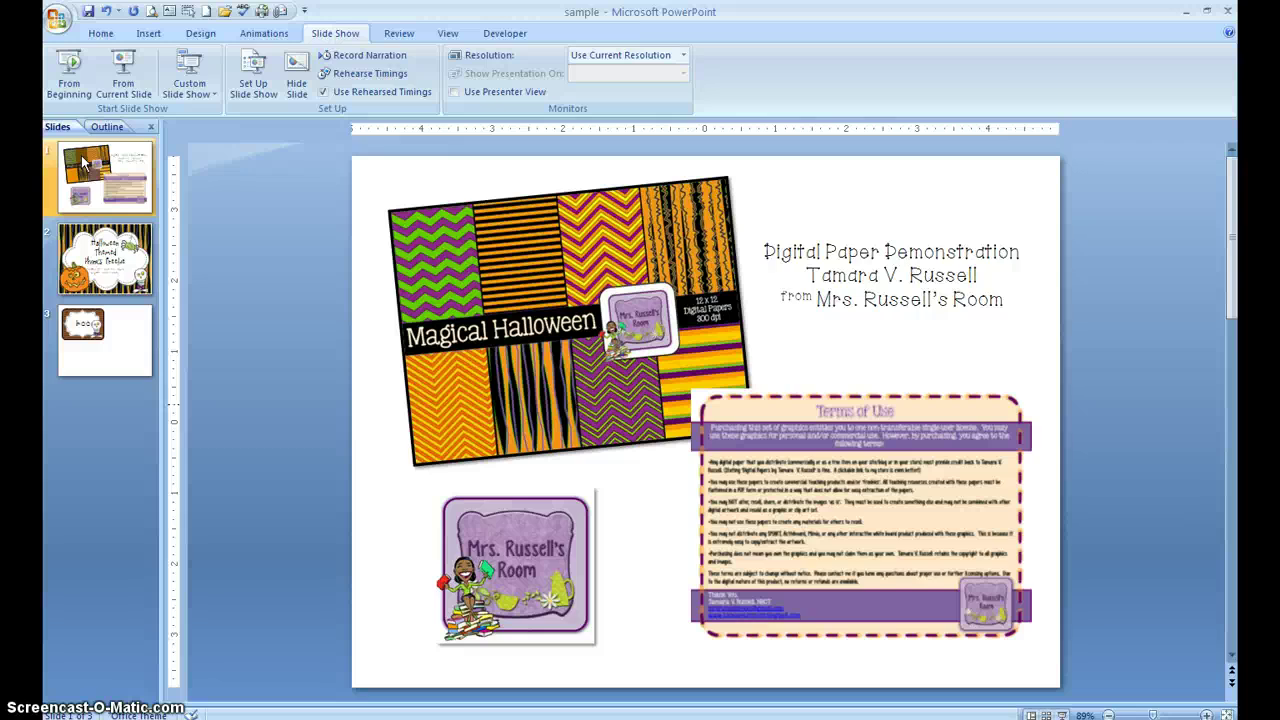
Select slide 2 and set the insertion point just after it in the Slides pane.
{"action": "left_click", "coordinate": [118, 265]}
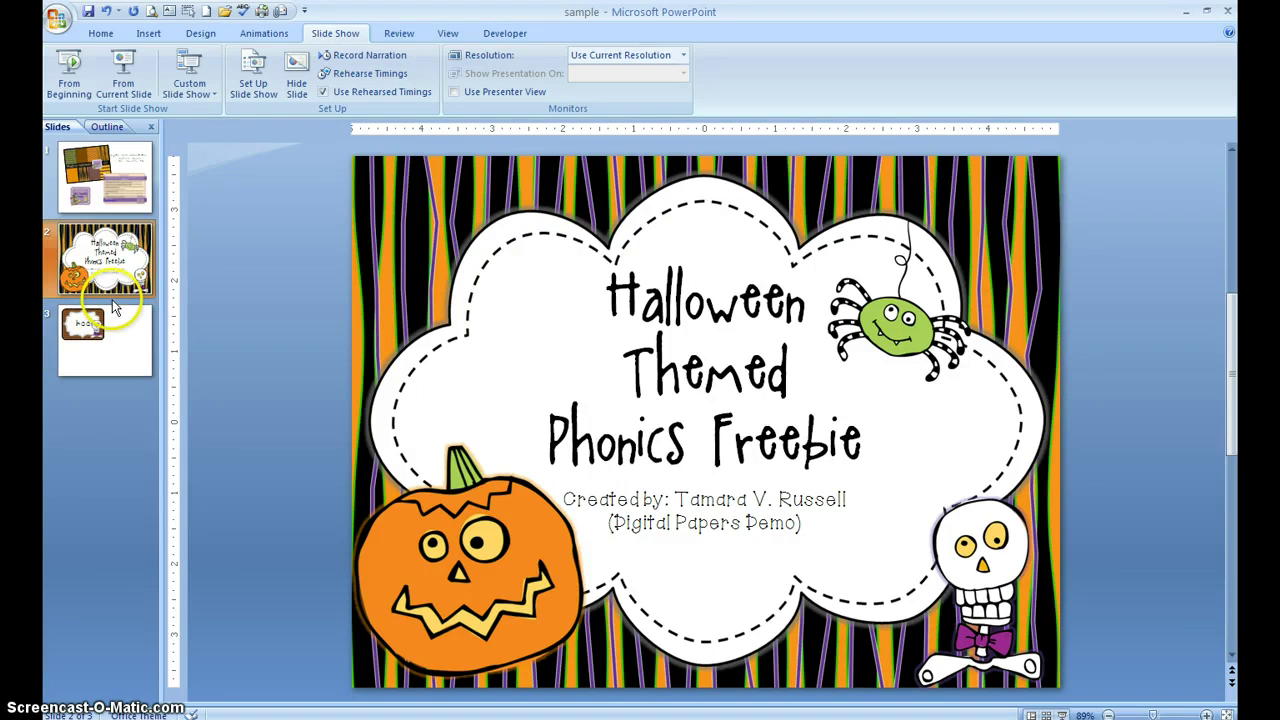
{"action": "left_click", "coordinate": [113, 305]}
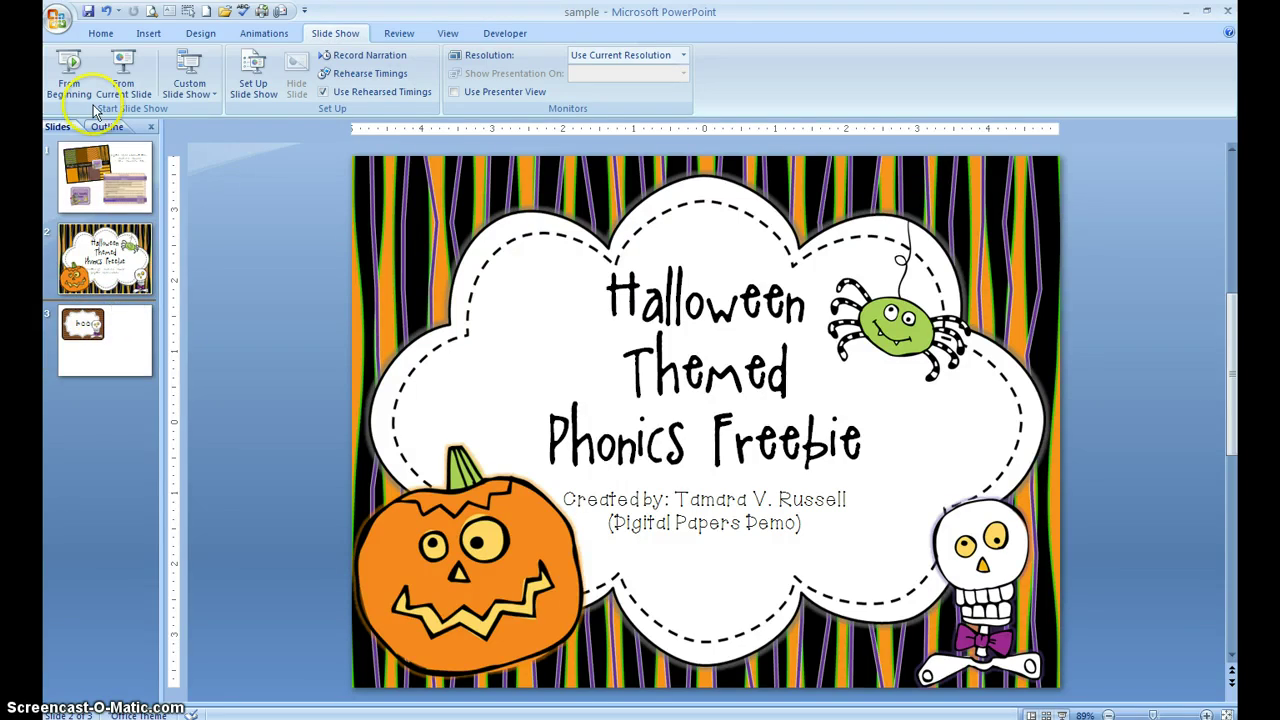
Insert a new Blank layout slide after slide 2.
{"action": "left_click", "coordinate": [100, 34]}
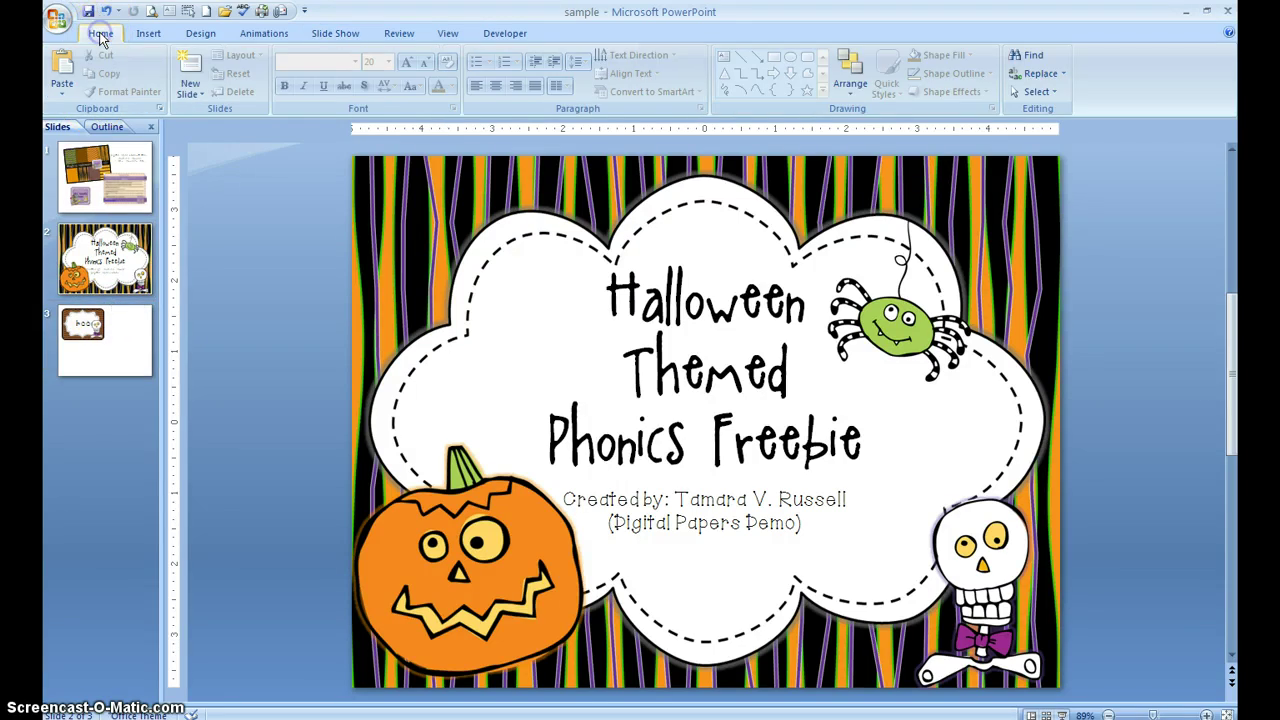
{"action": "left_click", "coordinate": [186, 88]}
{"action": "left_click", "coordinate": [222, 330]}
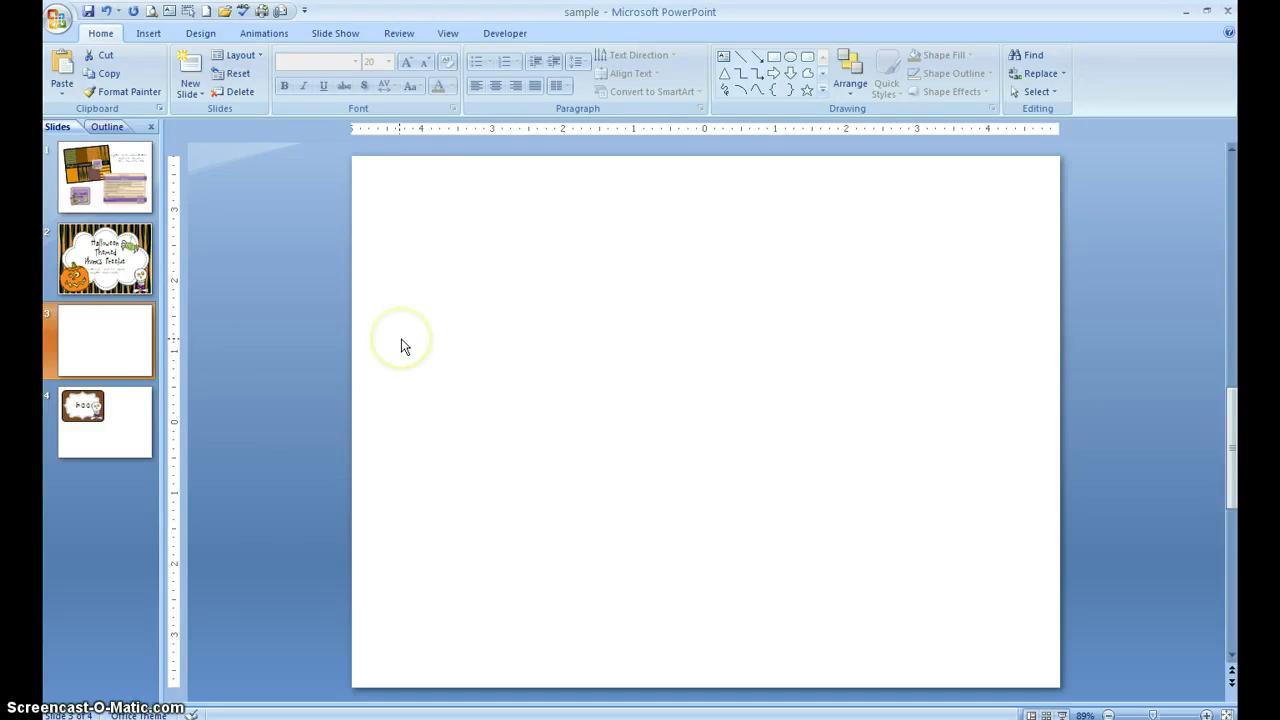
Give the new slide a picture-fill background using the MH5 striped paper.
{"action": "right_click", "coordinate": [593, 382]}
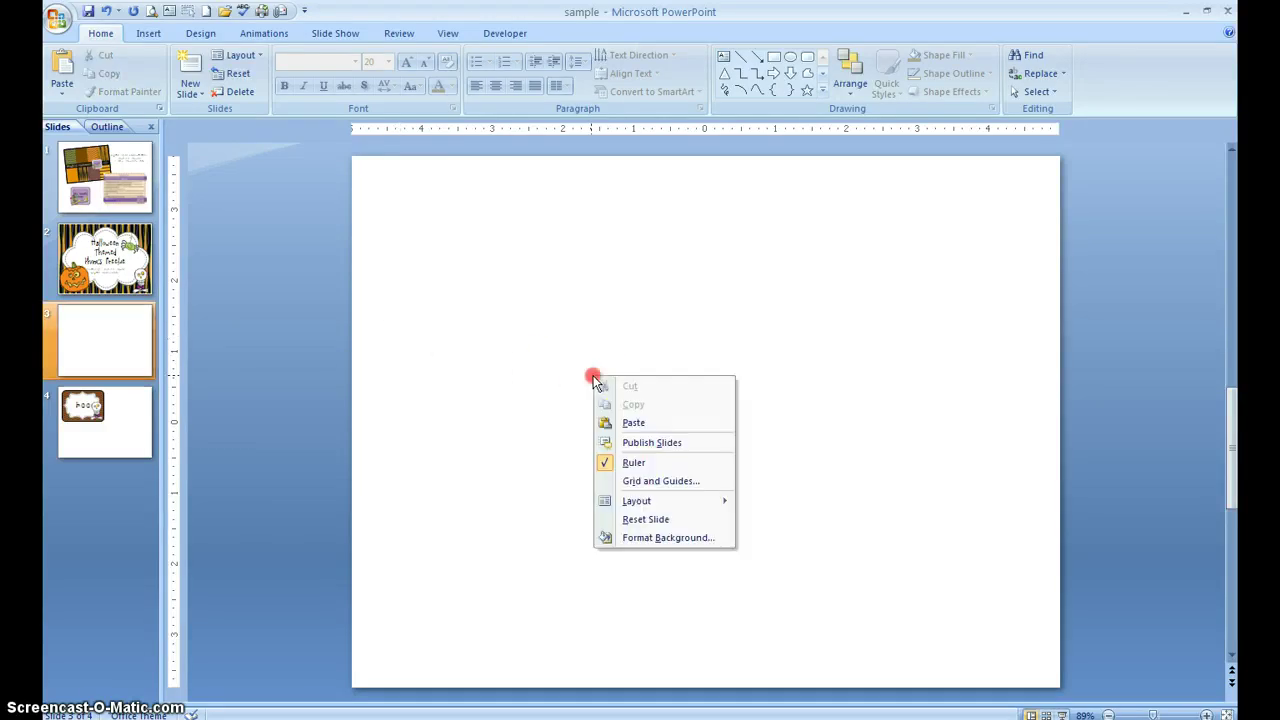
{"action": "left_click", "coordinate": [663, 540]}
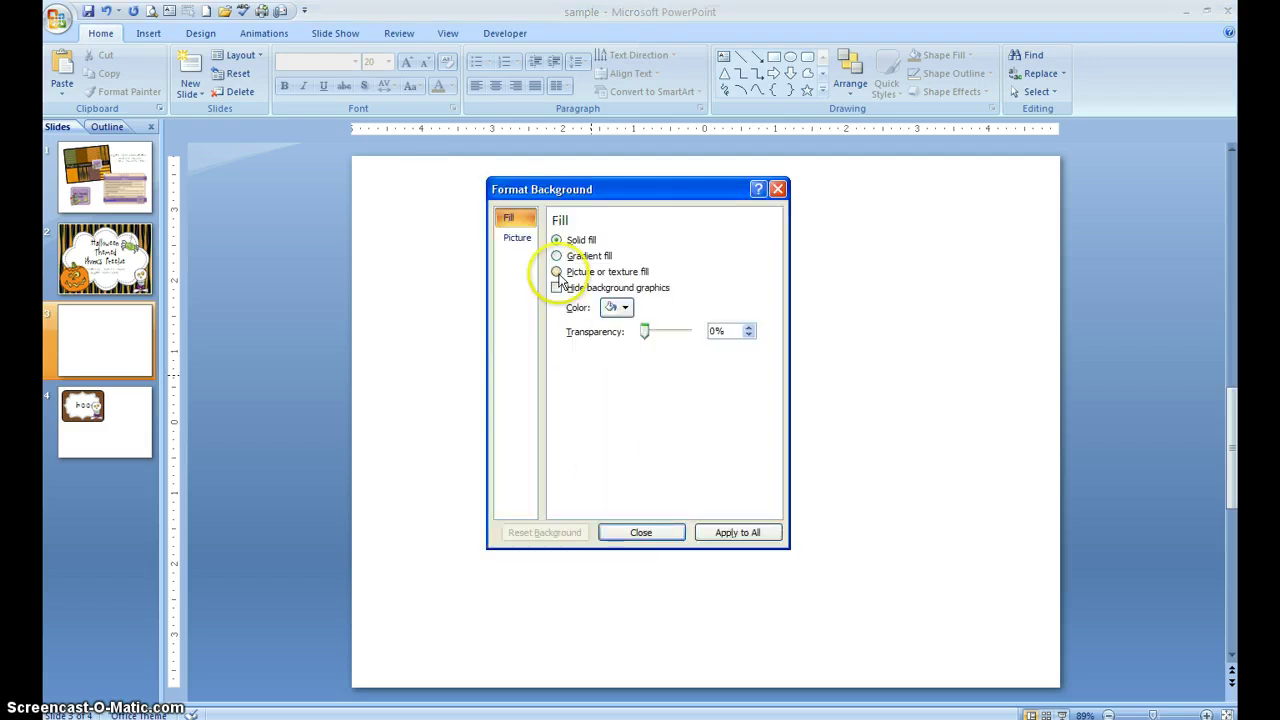
{"action": "left_click", "coordinate": [559, 275]}
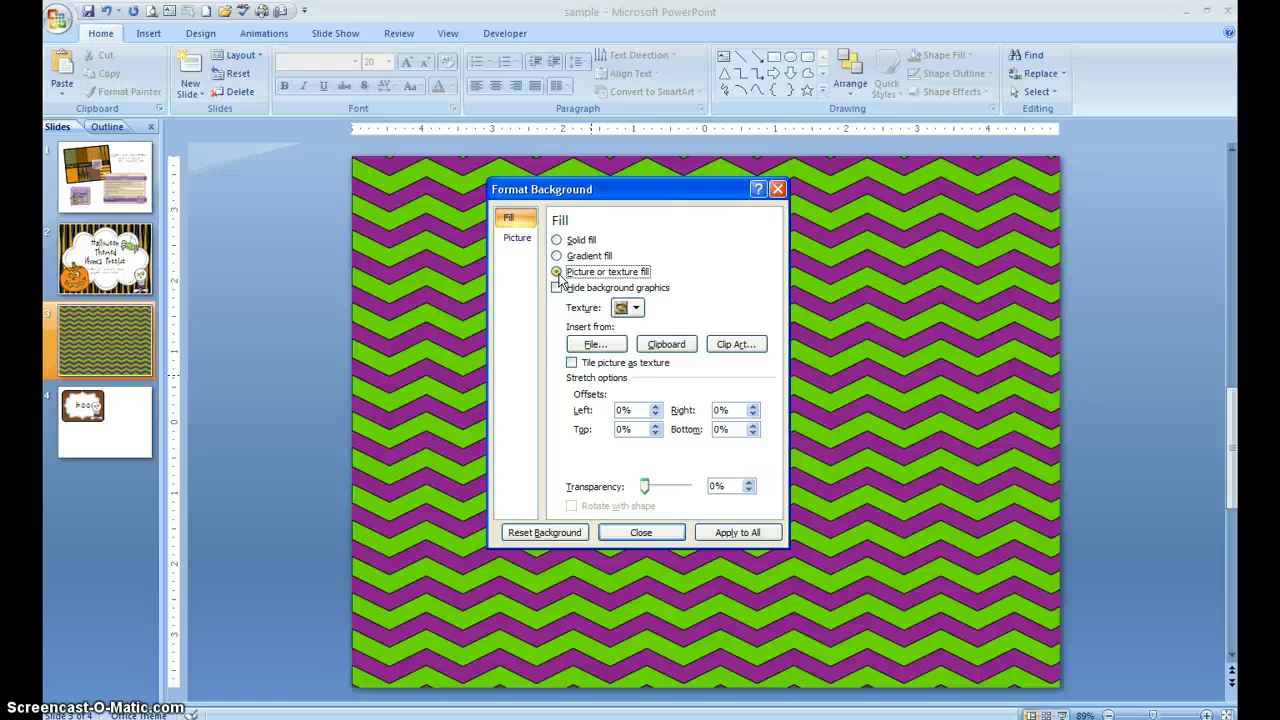
{"action": "left_click", "coordinate": [598, 345]}
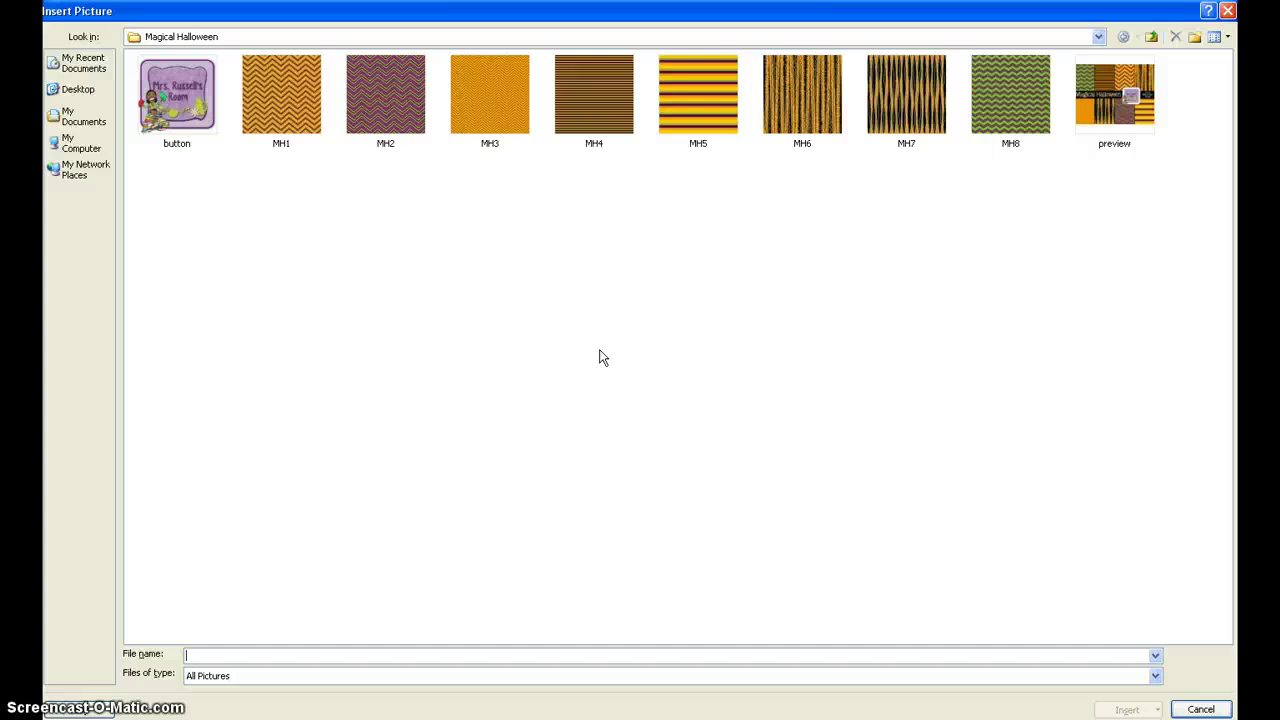
{"action": "double_click", "coordinate": [710, 95]}
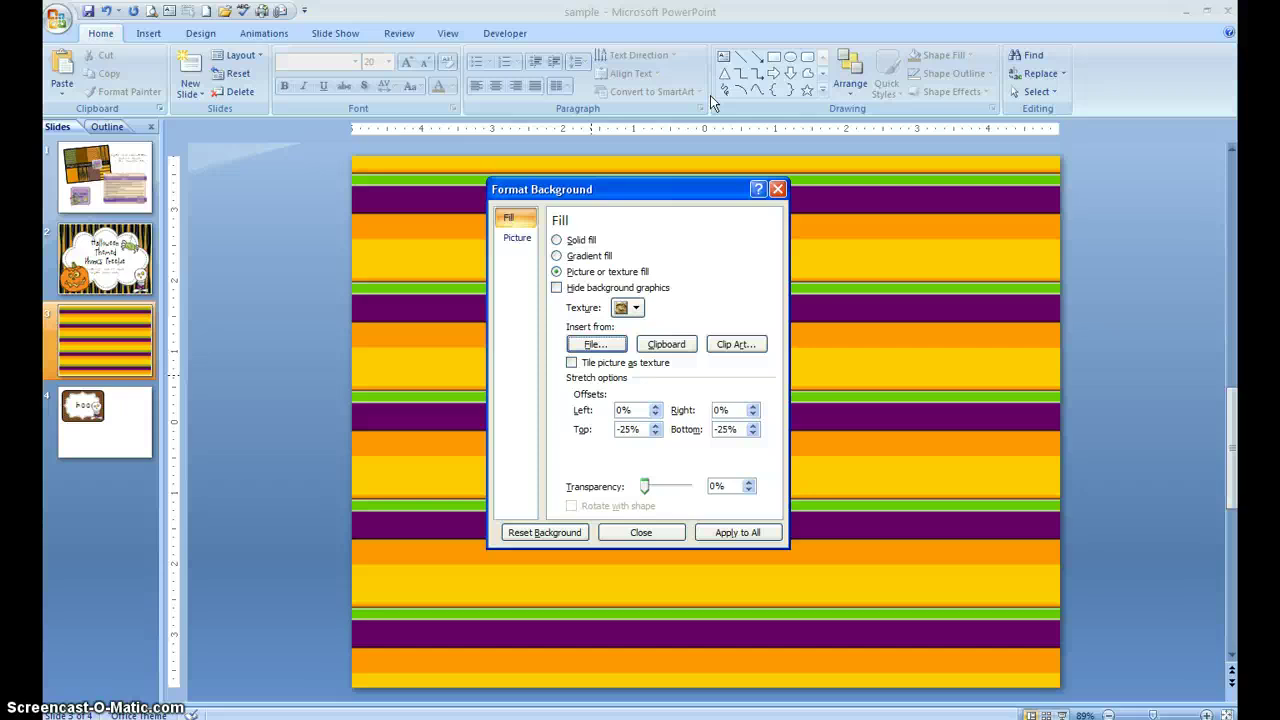
{"action": "left_click", "coordinate": [670, 537]}
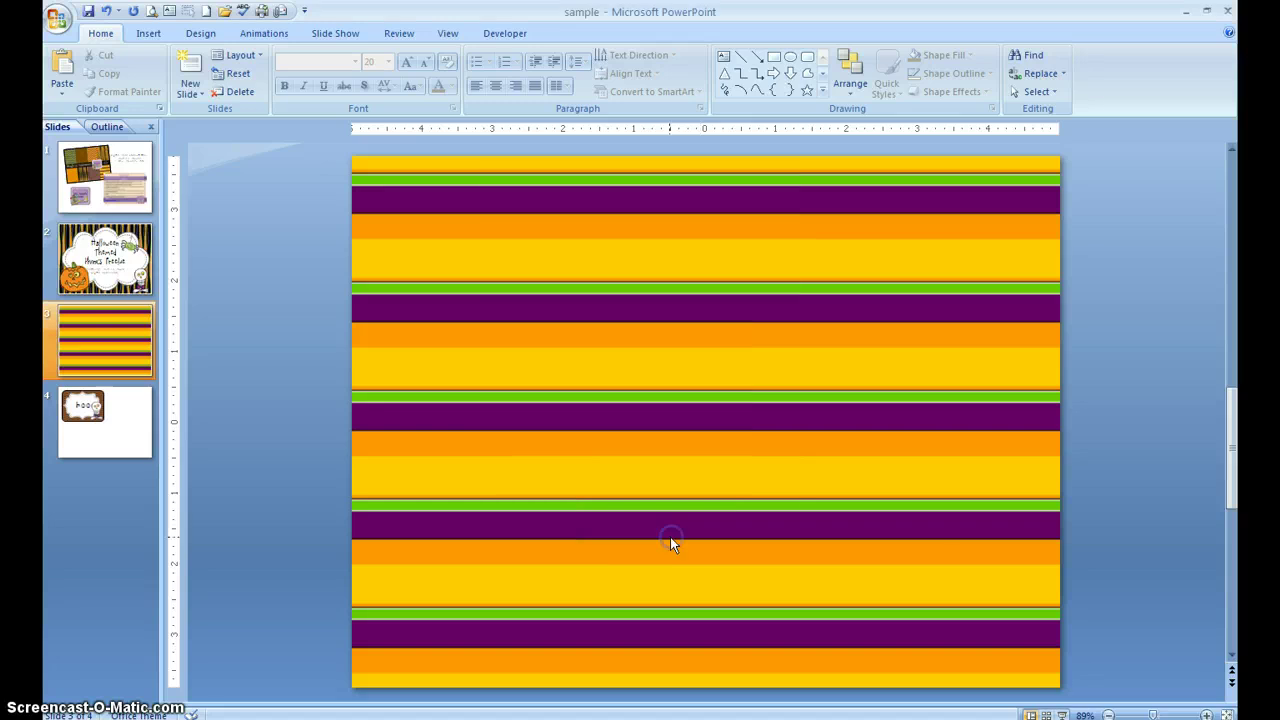
Go to slide 4 with the boo card.
{"action": "left_click", "coordinate": [118, 430]}
{"action": "left_click", "coordinate": [305, 430]}
{"action": "left_click", "coordinate": [554, 468]}
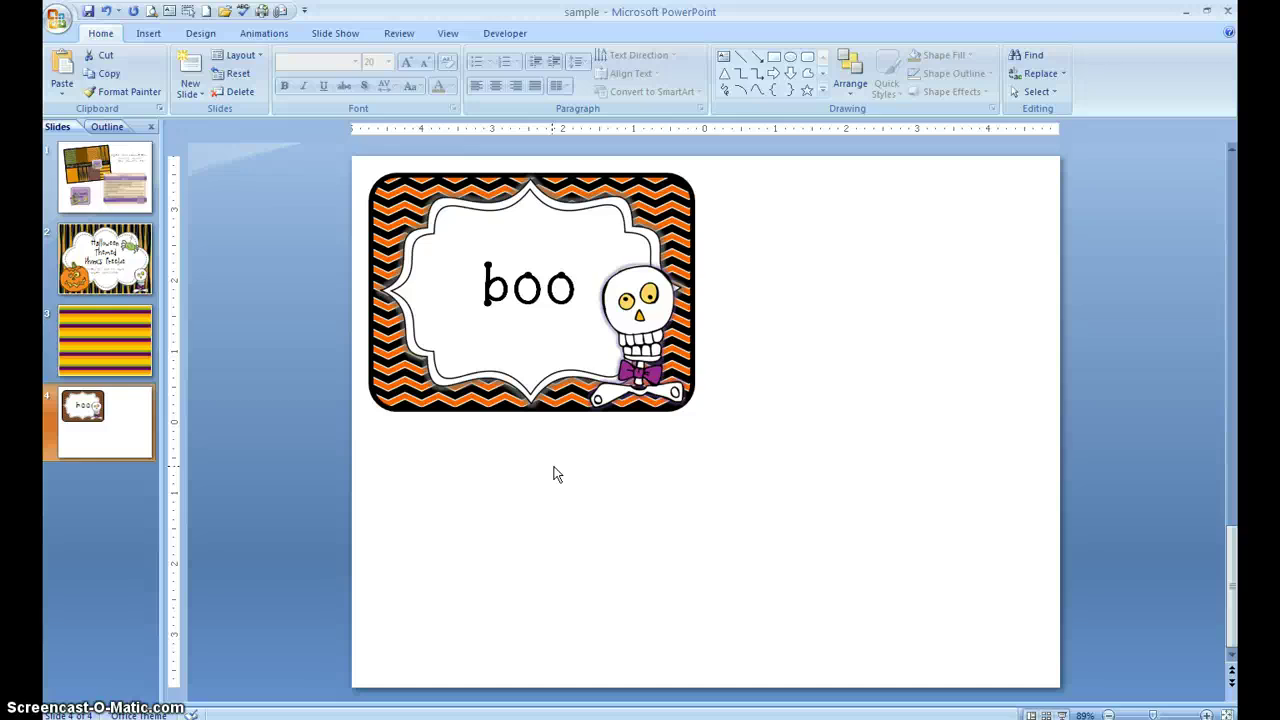
Draw an oval shape to the right of the boo card.
{"action": "left_click", "coordinate": [150, 34]}
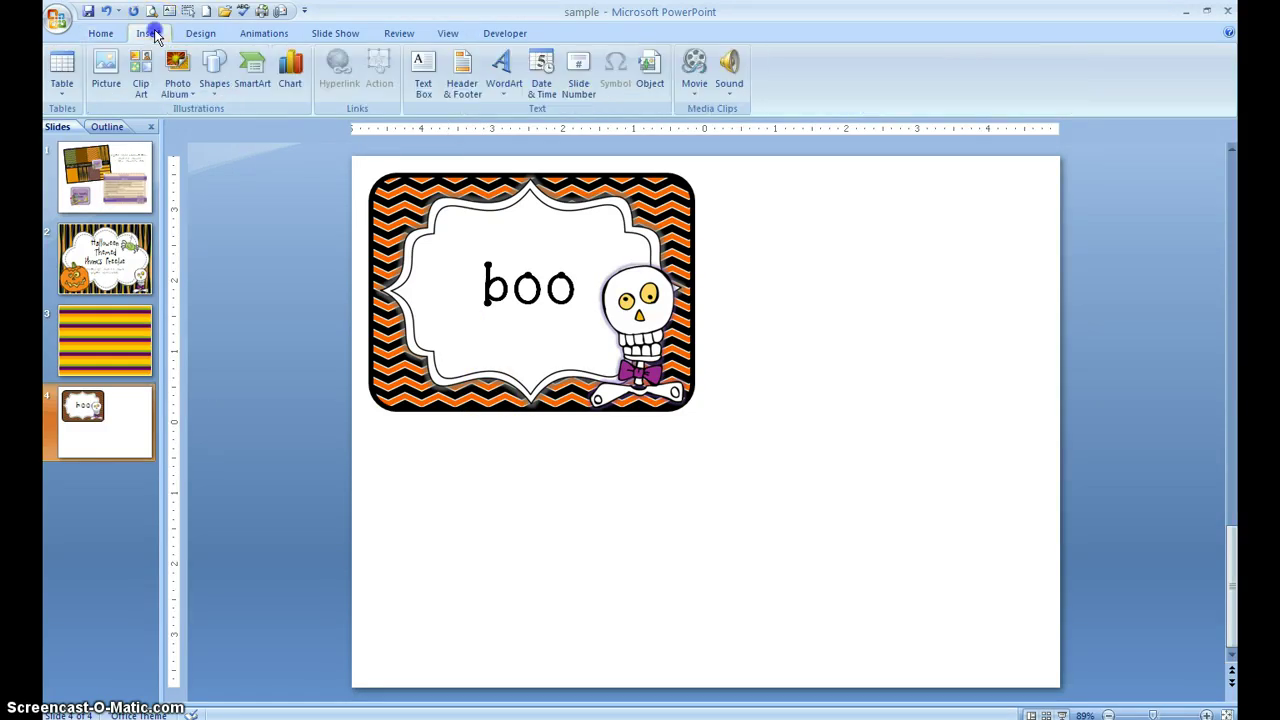
{"action": "left_click", "coordinate": [214, 68]}
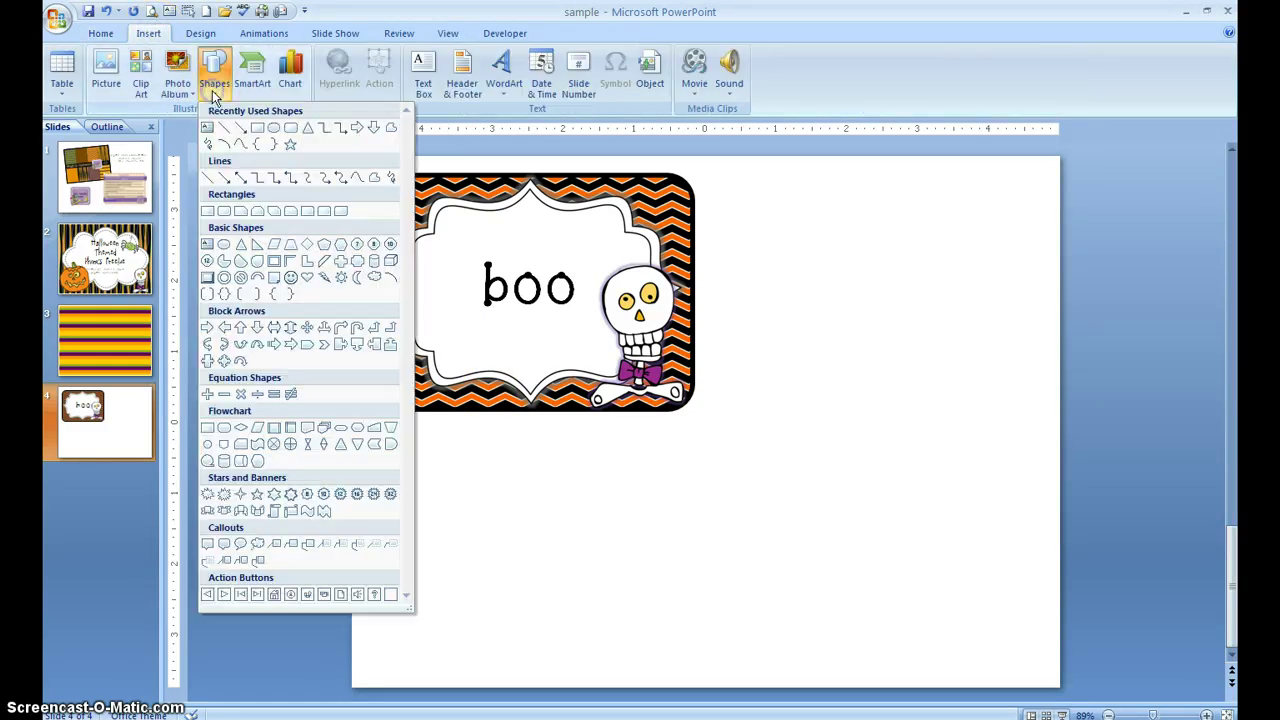
{"action": "left_click", "coordinate": [274, 130]}
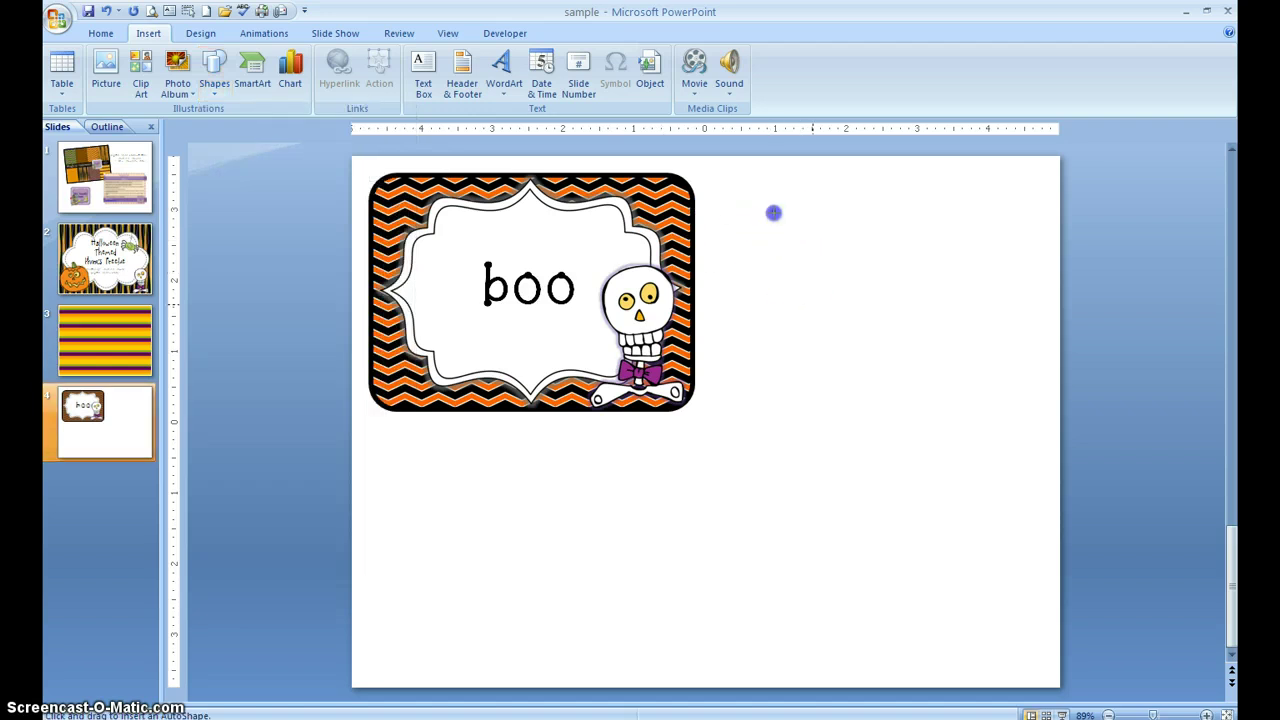
{"action": "mouse_move", "coordinate": [771, 211]}
{"action": "left_mouse_down"}
{"action": "mouse_move", "coordinate": [910, 381]}
{"action": "mouse_move", "coordinate": [960, 394]}
{"action": "mouse_move", "coordinate": [980, 409]}
{"action": "mouse_move", "coordinate": [976, 423]}
{"action": "left_mouse_up"}
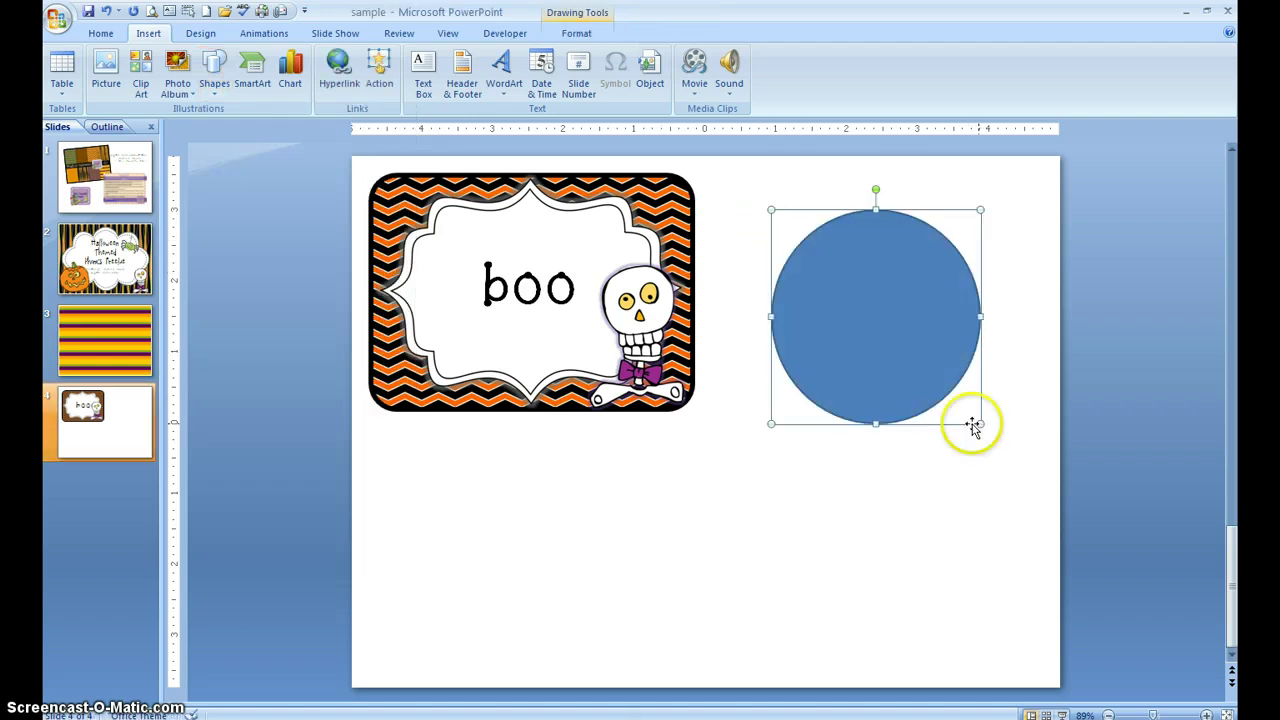
Picture-fill the blue circle with the MH2 purple chevron paper from Magical Halloween.
{"action": "right_click", "coordinate": [871, 316]}
{"action": "left_click", "coordinate": [834, 323]}
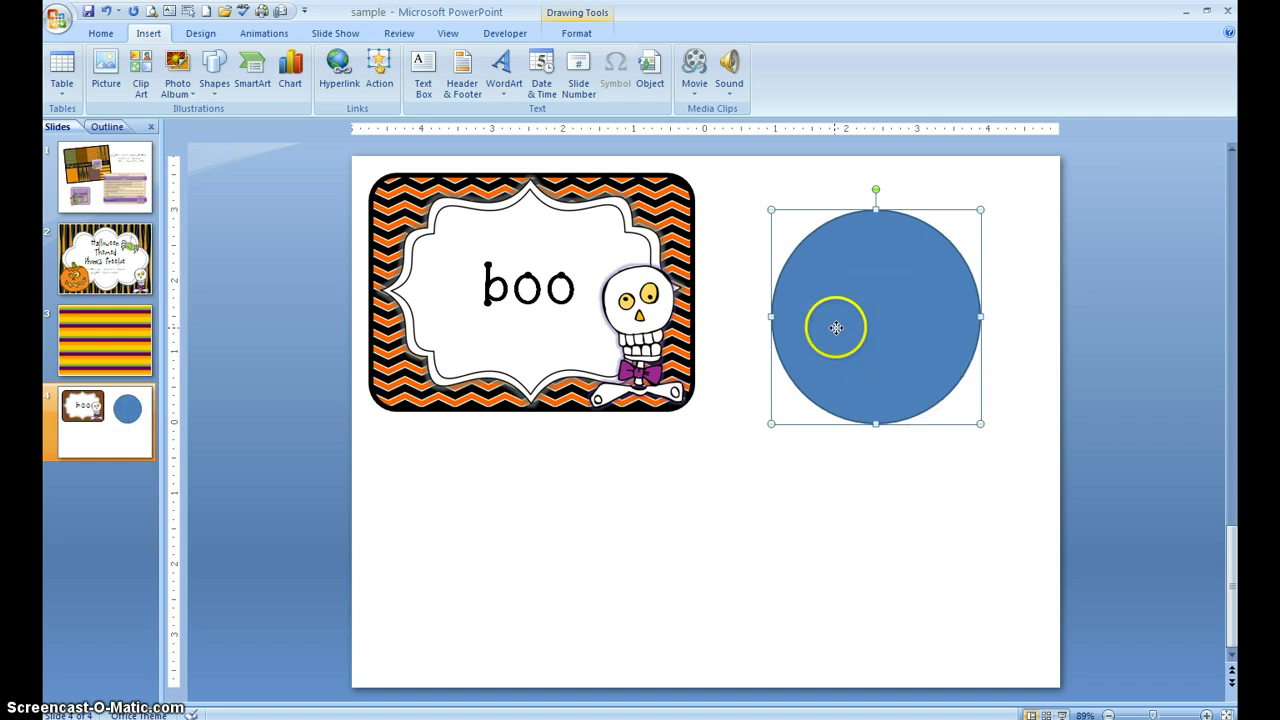
{"action": "right_click", "coordinate": [837, 330]}
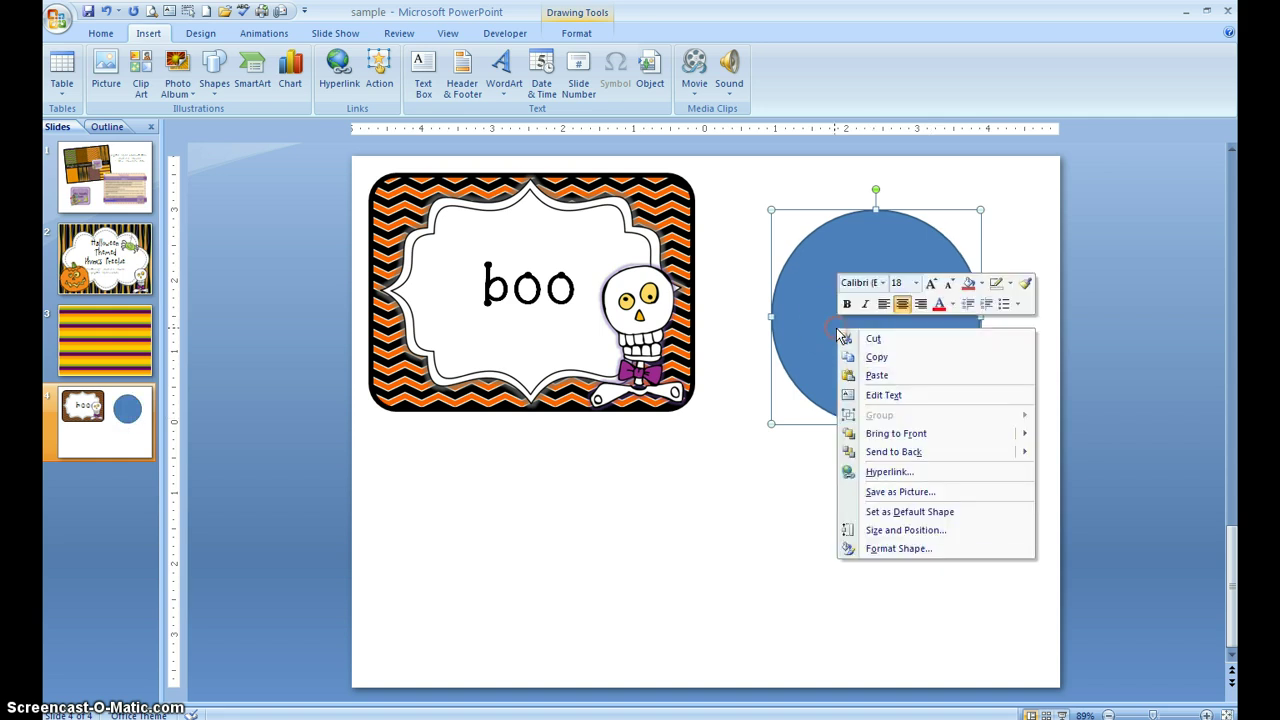
{"action": "left_click", "coordinate": [897, 551]}
{"action": "left_click", "coordinate": [570, 280]}
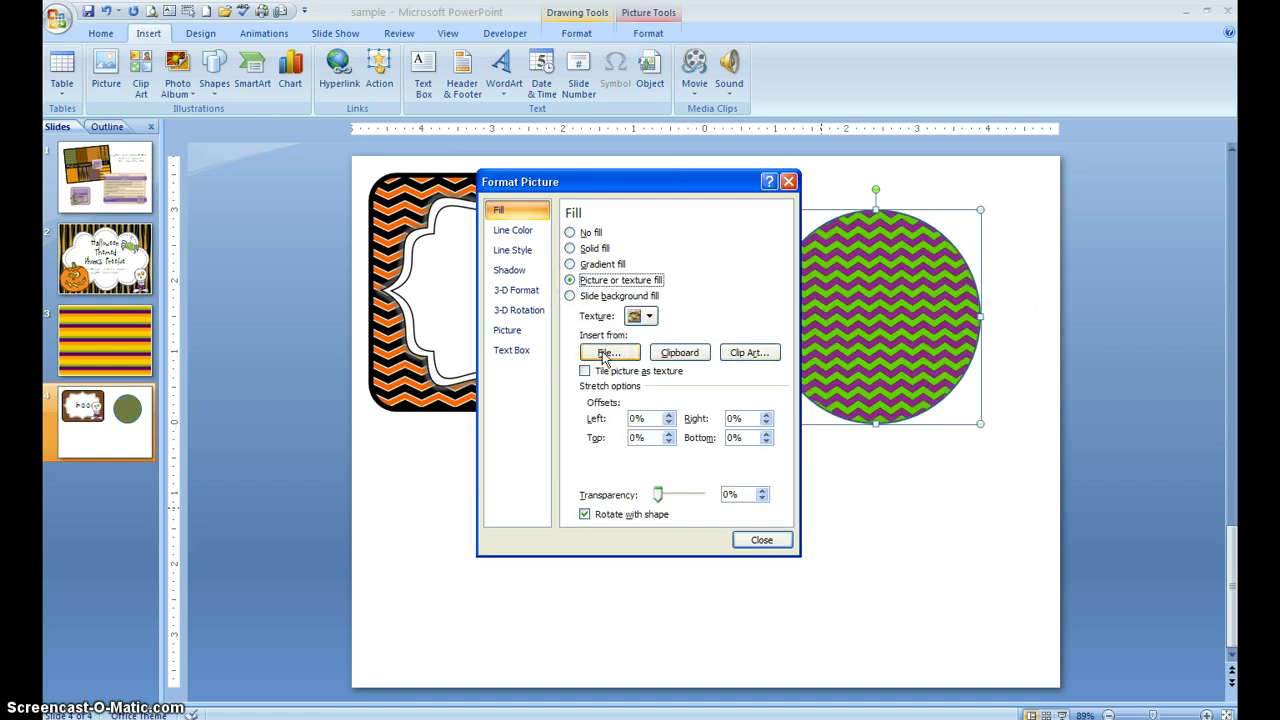
{"action": "left_click", "coordinate": [605, 355]}
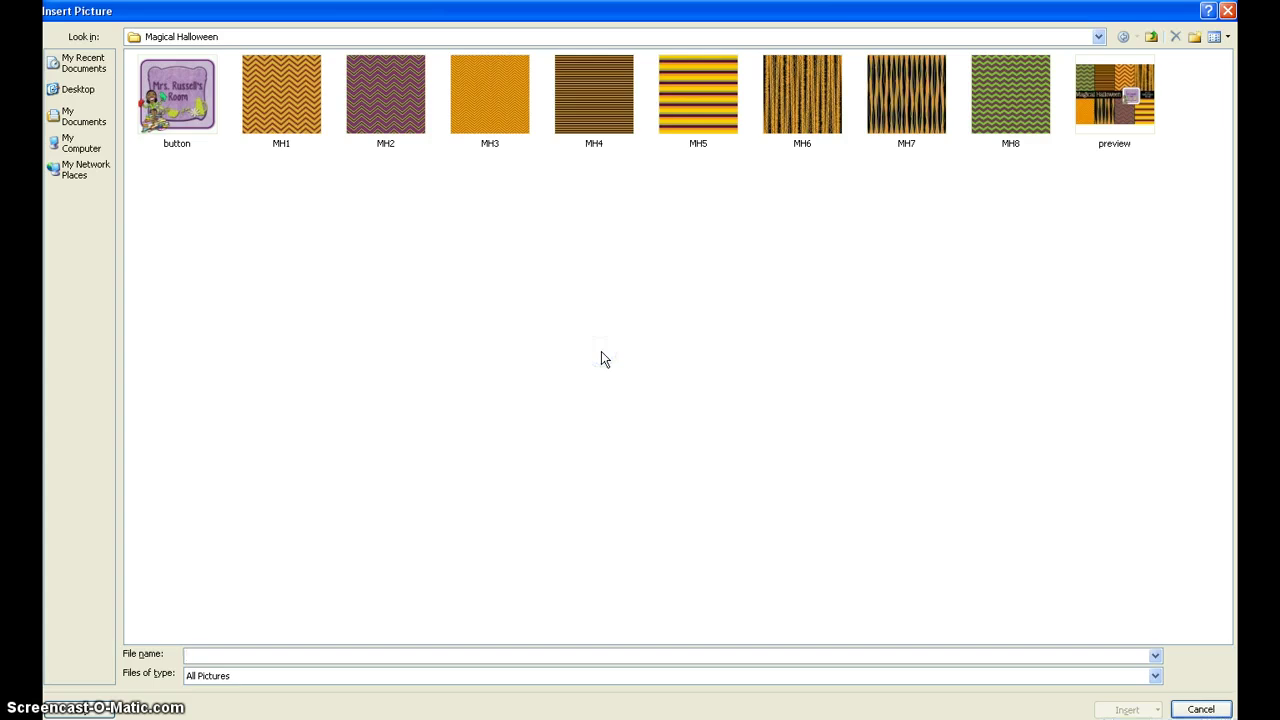
{"action": "double_click", "coordinate": [391, 104]}
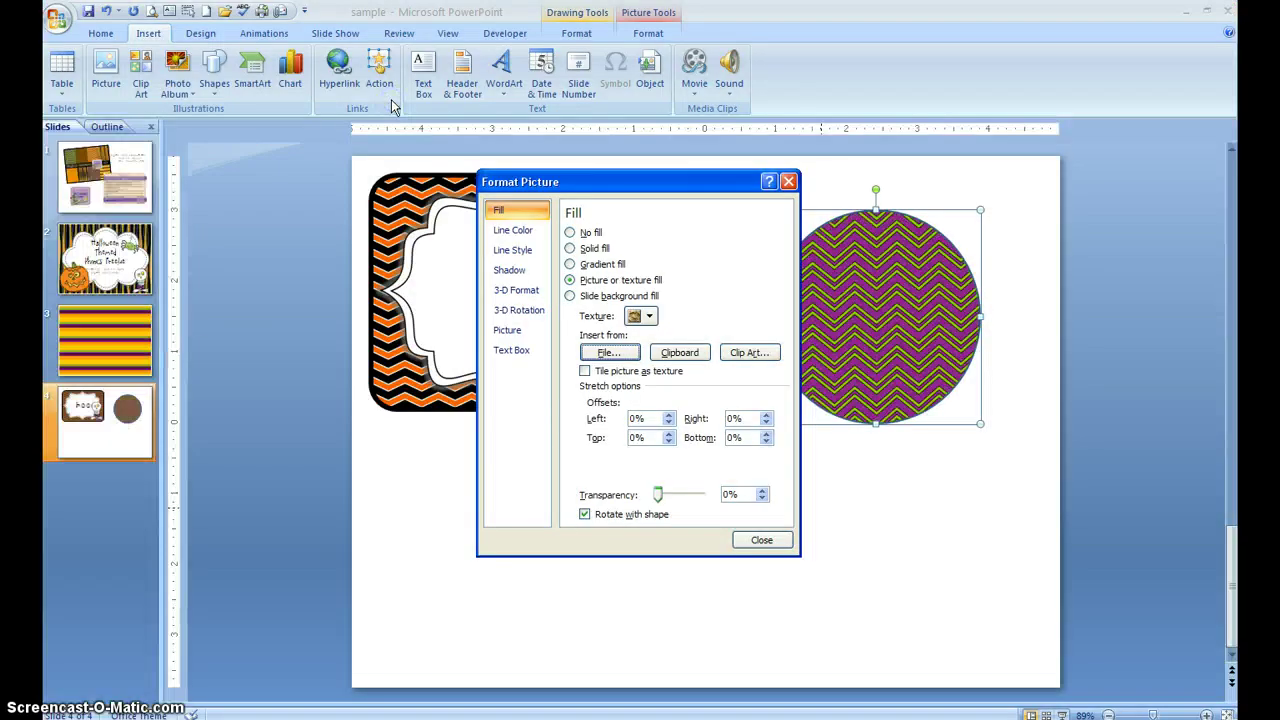
{"action": "left_click", "coordinate": [513, 249]}
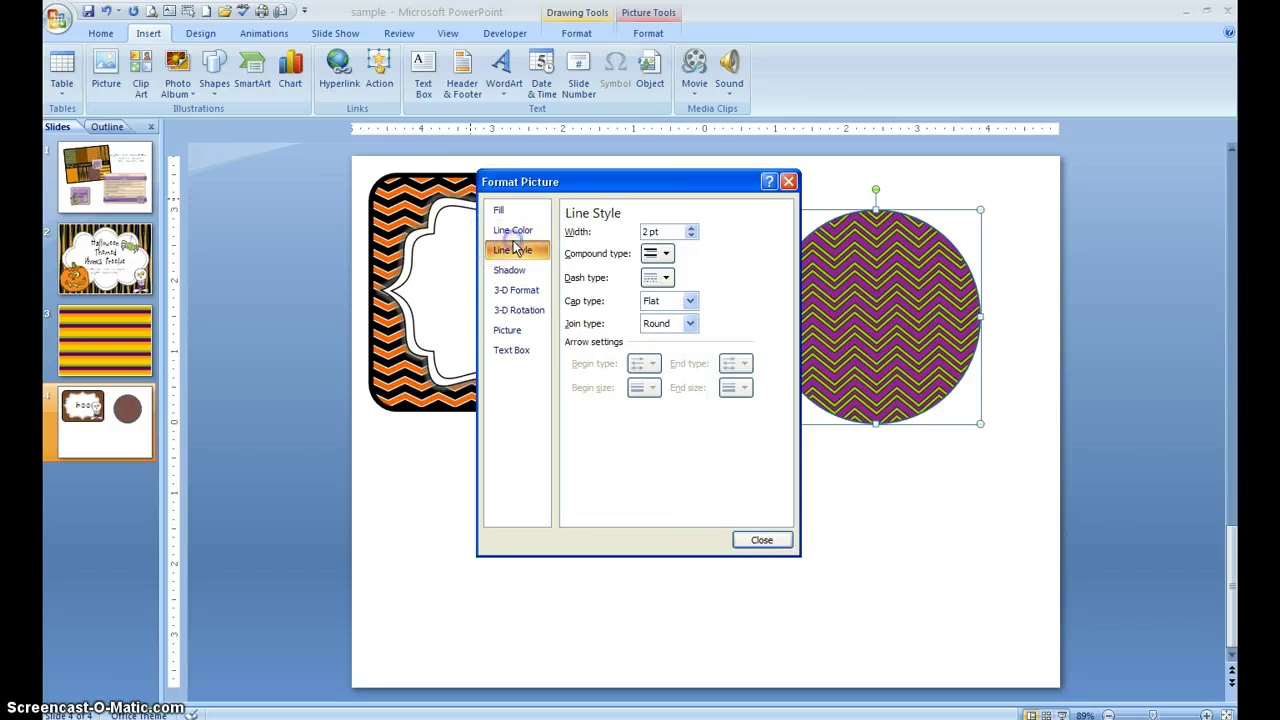
Set the circle's outline to a 5 pt solid black line and close the dialog.
{"action": "double_click", "coordinate": [640, 234]}
{"action": "type", "text": "5"}
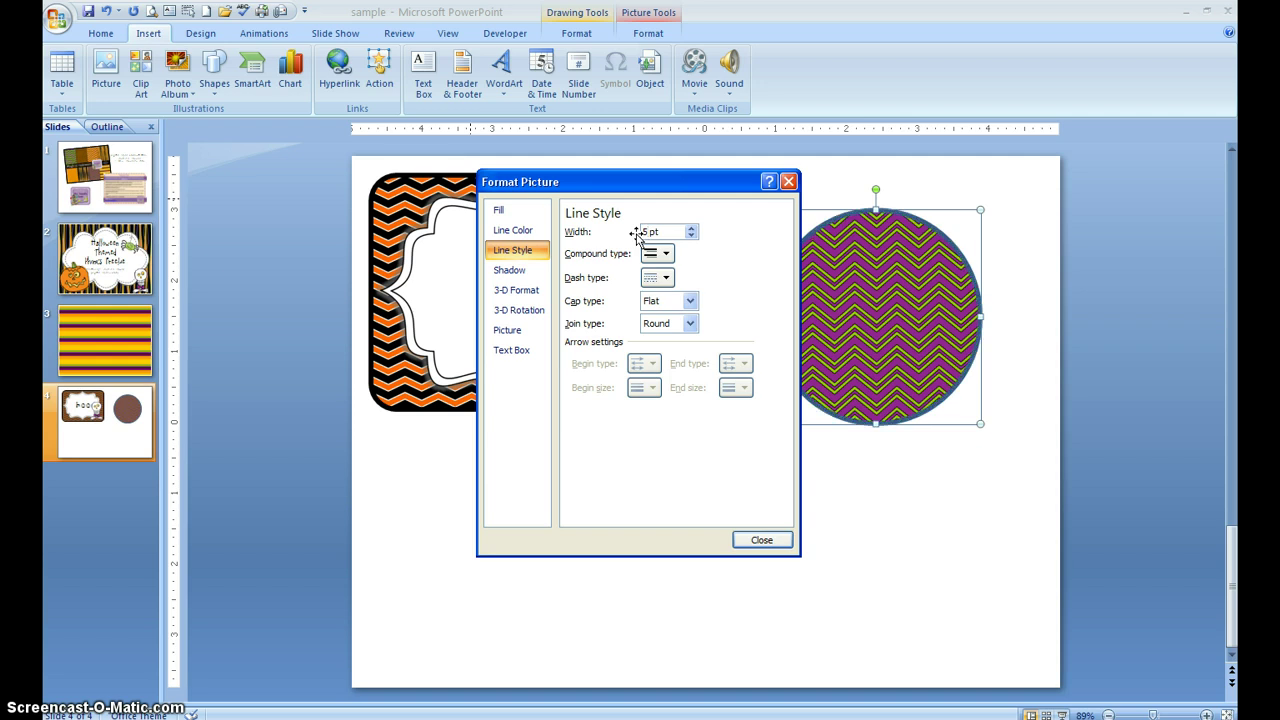
{"action": "left_click", "coordinate": [516, 233]}
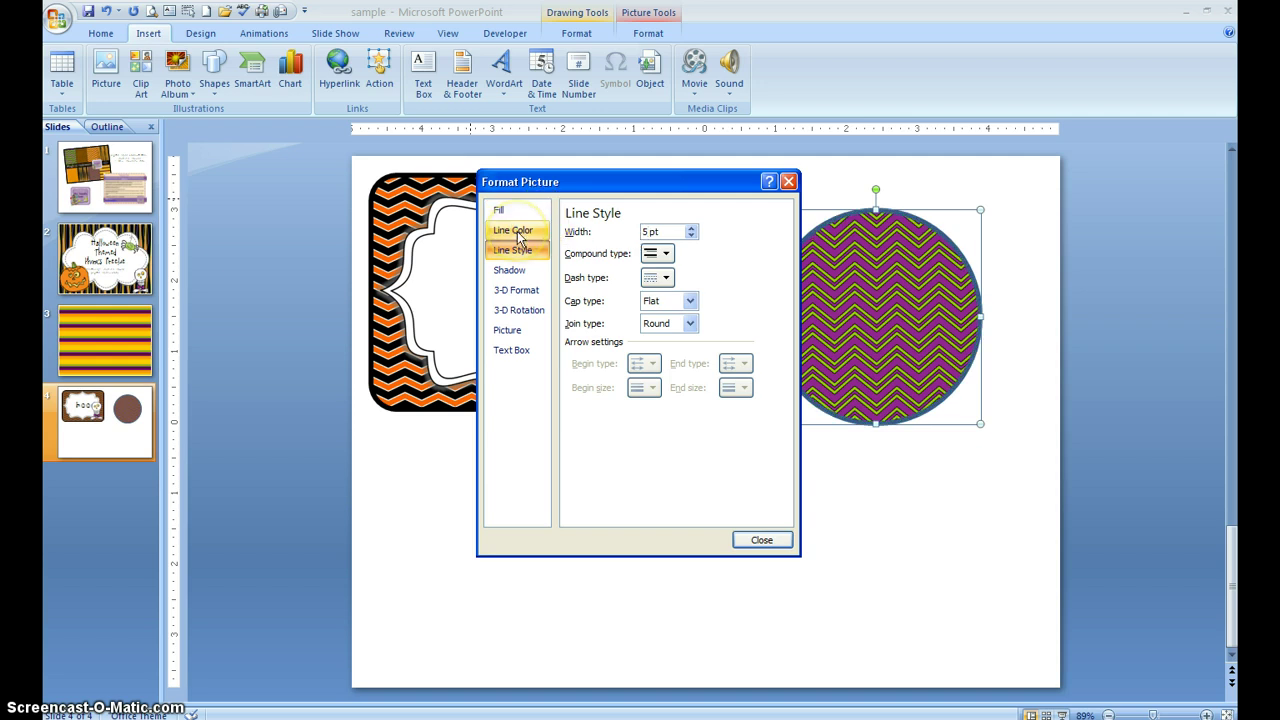
{"action": "left_click", "coordinate": [516, 233]}
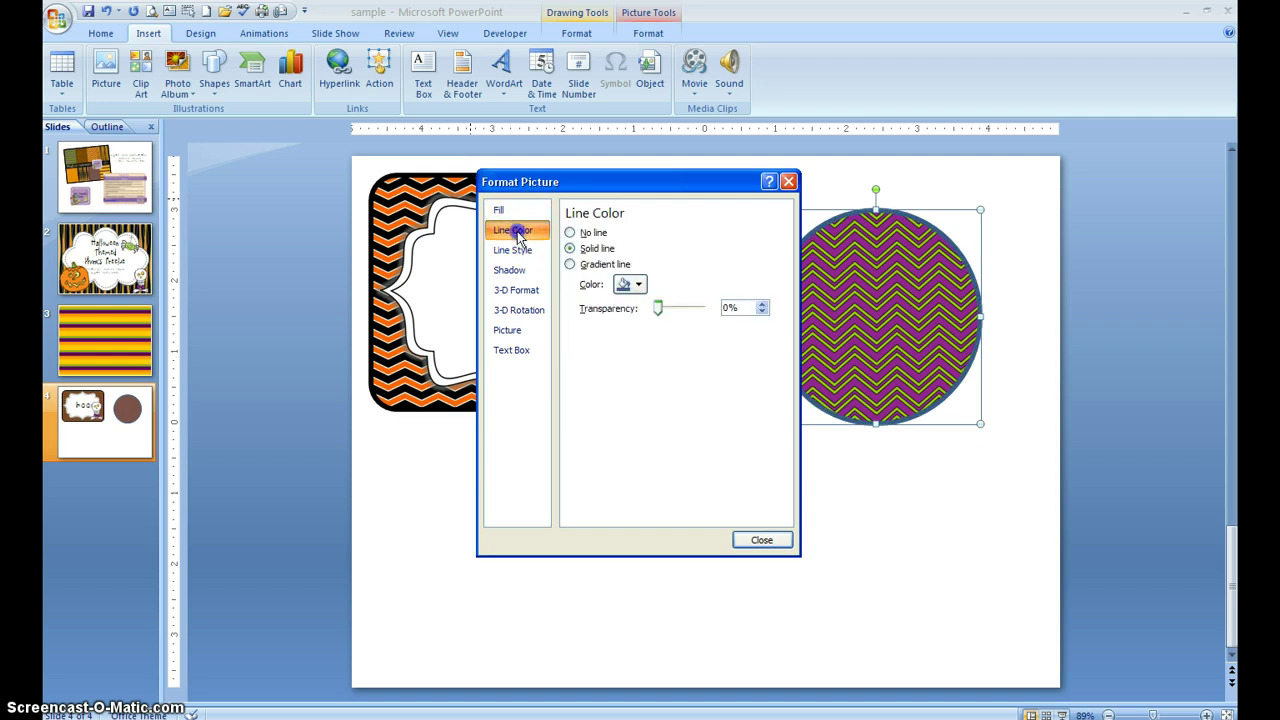
{"action": "left_click", "coordinate": [630, 284]}
{"action": "left_click", "coordinate": [636, 319]}
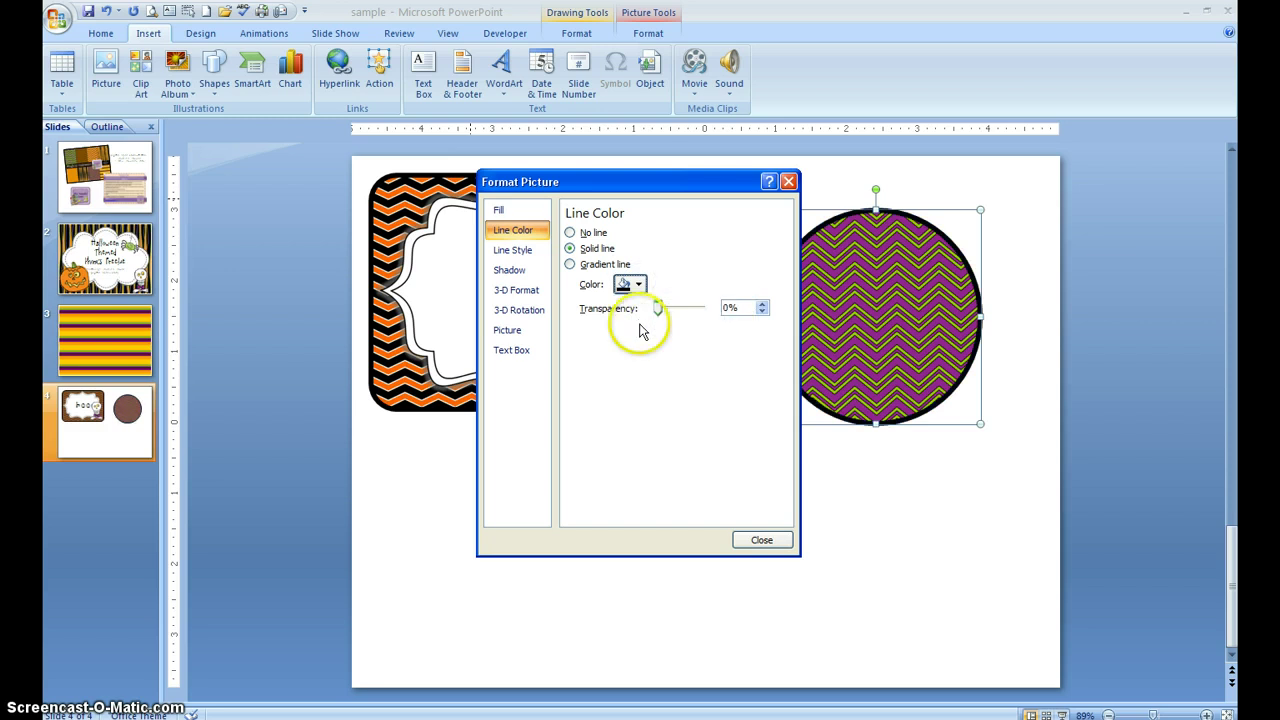
{"action": "left_click", "coordinate": [762, 540]}
{"action": "left_click", "coordinate": [826, 287]}
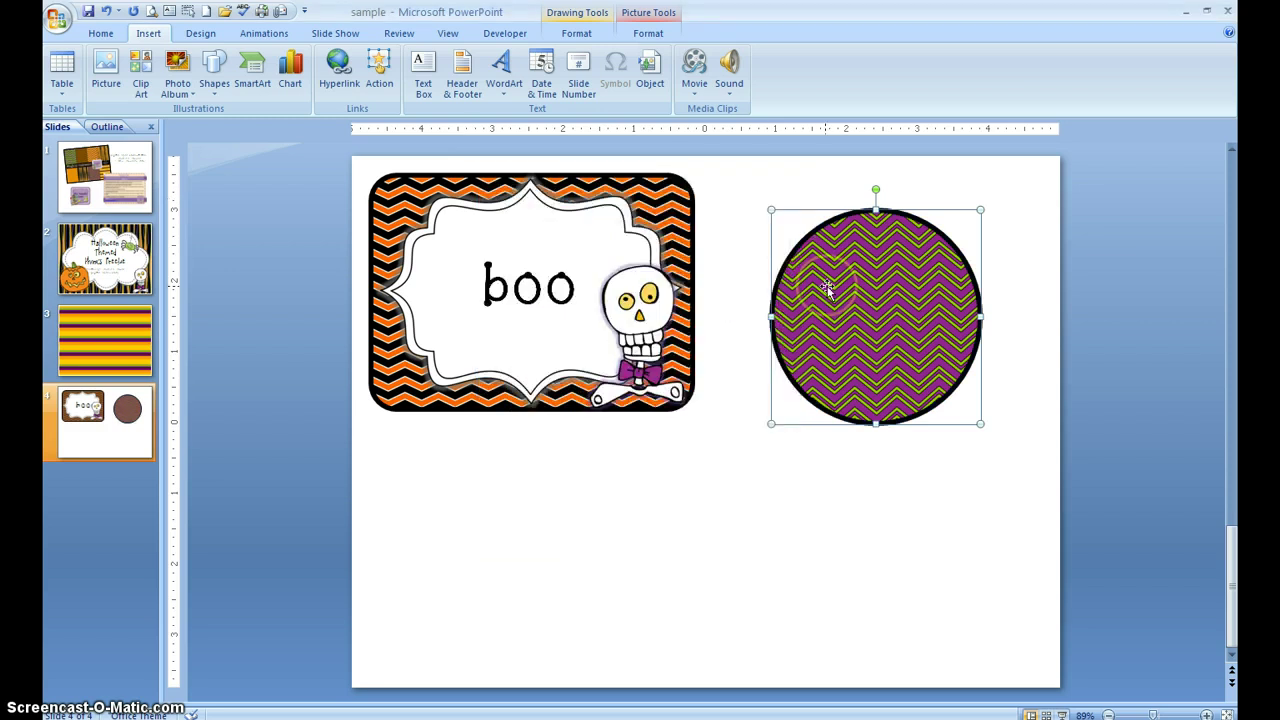
Insert picture 24 from Stuff that needs to go in Dropbox > Borders > Enlightened Elephant.
{"action": "left_click", "coordinate": [202, 36]}
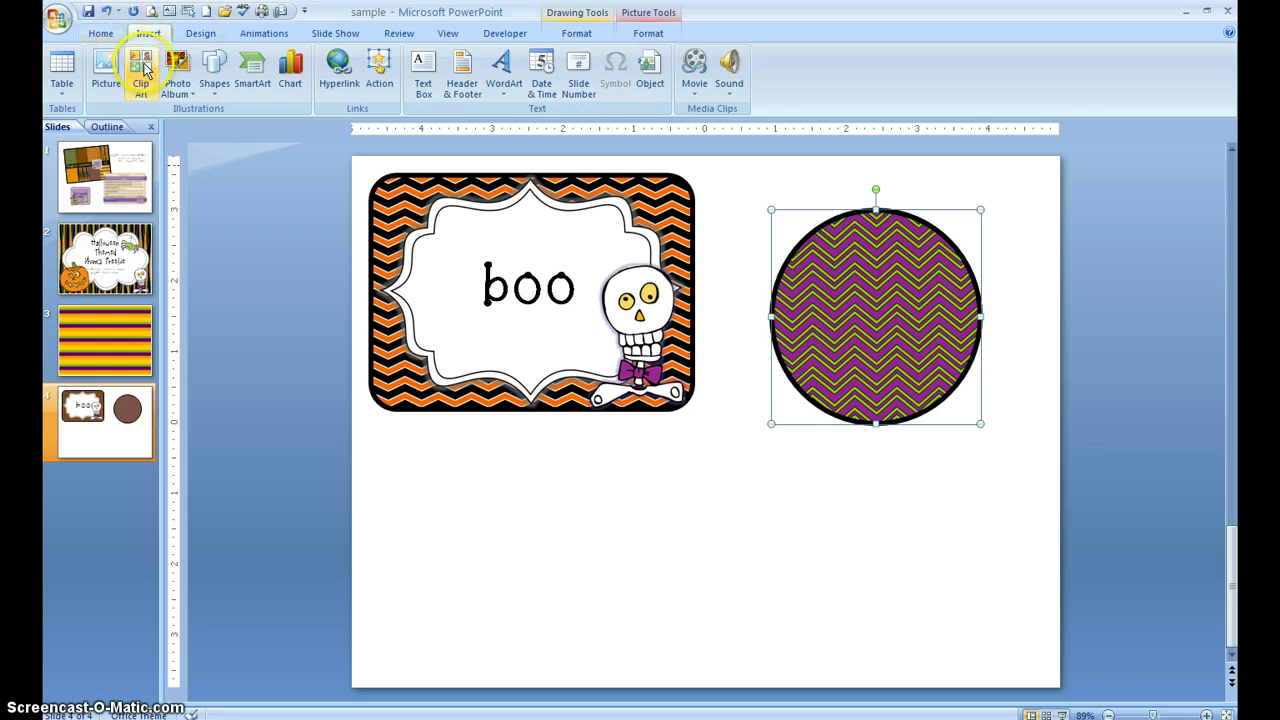
{"action": "left_click", "coordinate": [106, 70]}
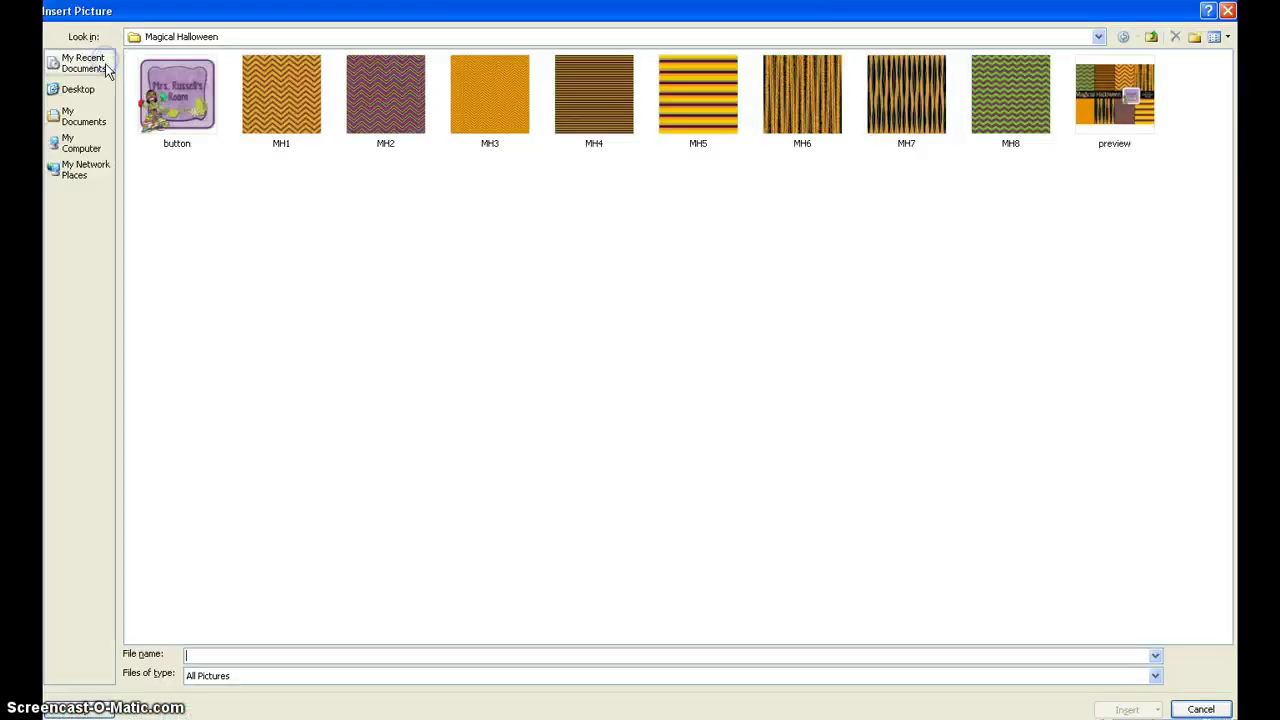
{"action": "left_click", "coordinate": [1150, 37]}
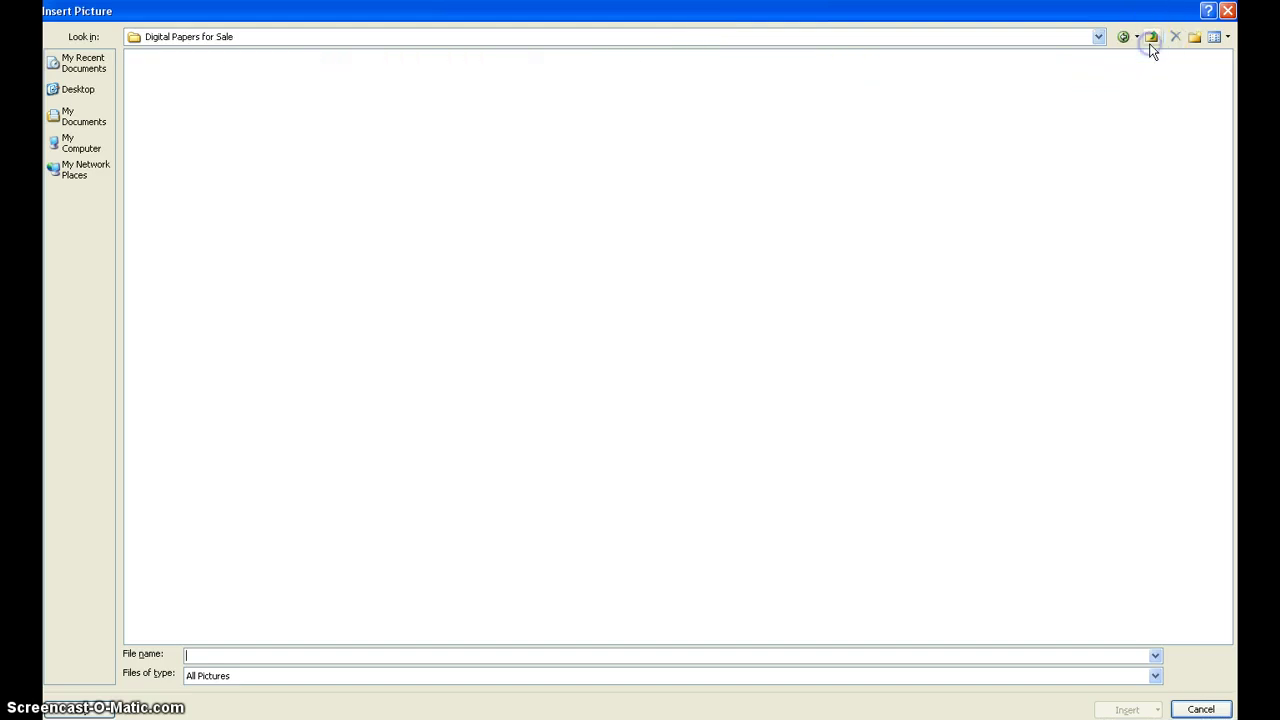
{"action": "left_click", "coordinate": [1151, 37]}
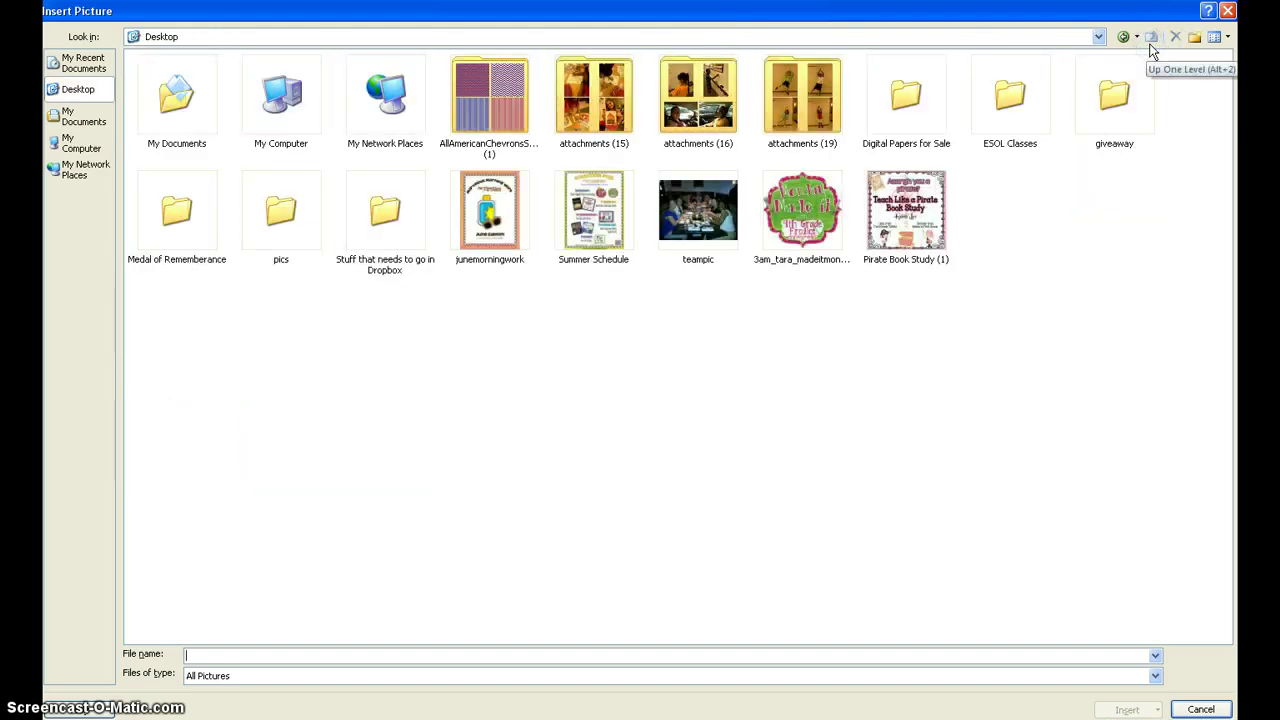
{"action": "double_click", "coordinate": [410, 232]}
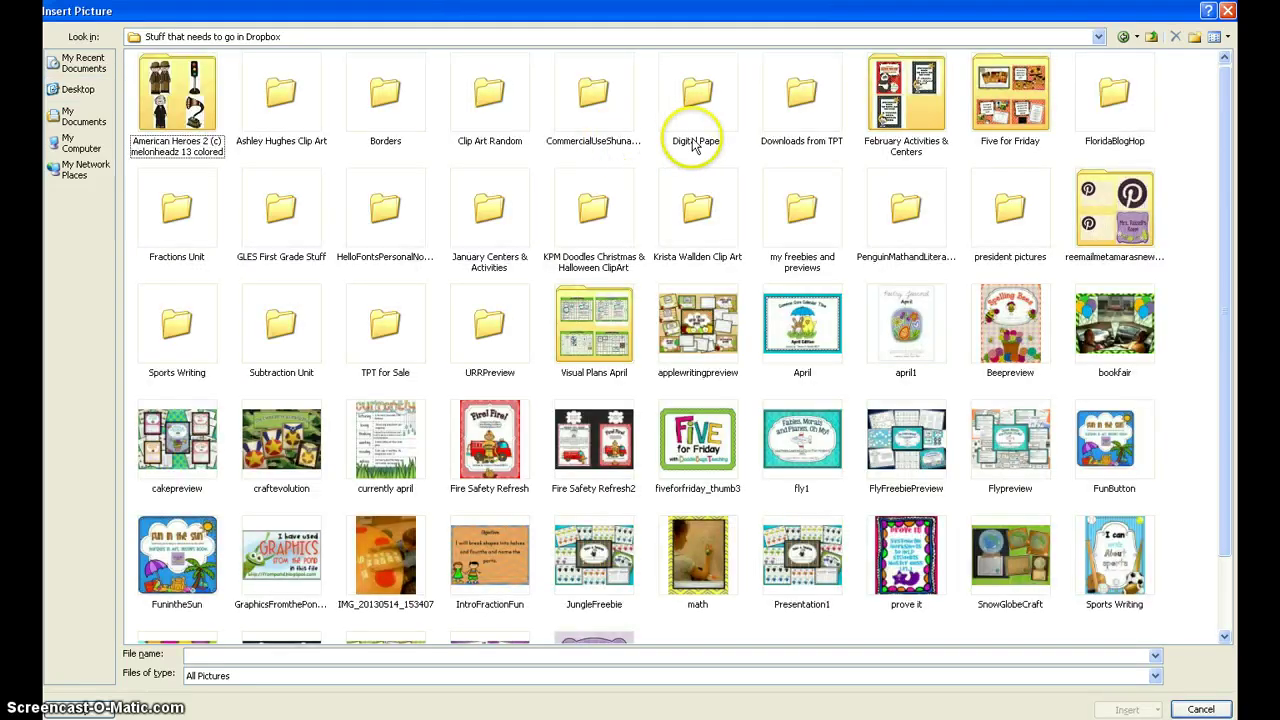
{"action": "double_click", "coordinate": [367, 100]}
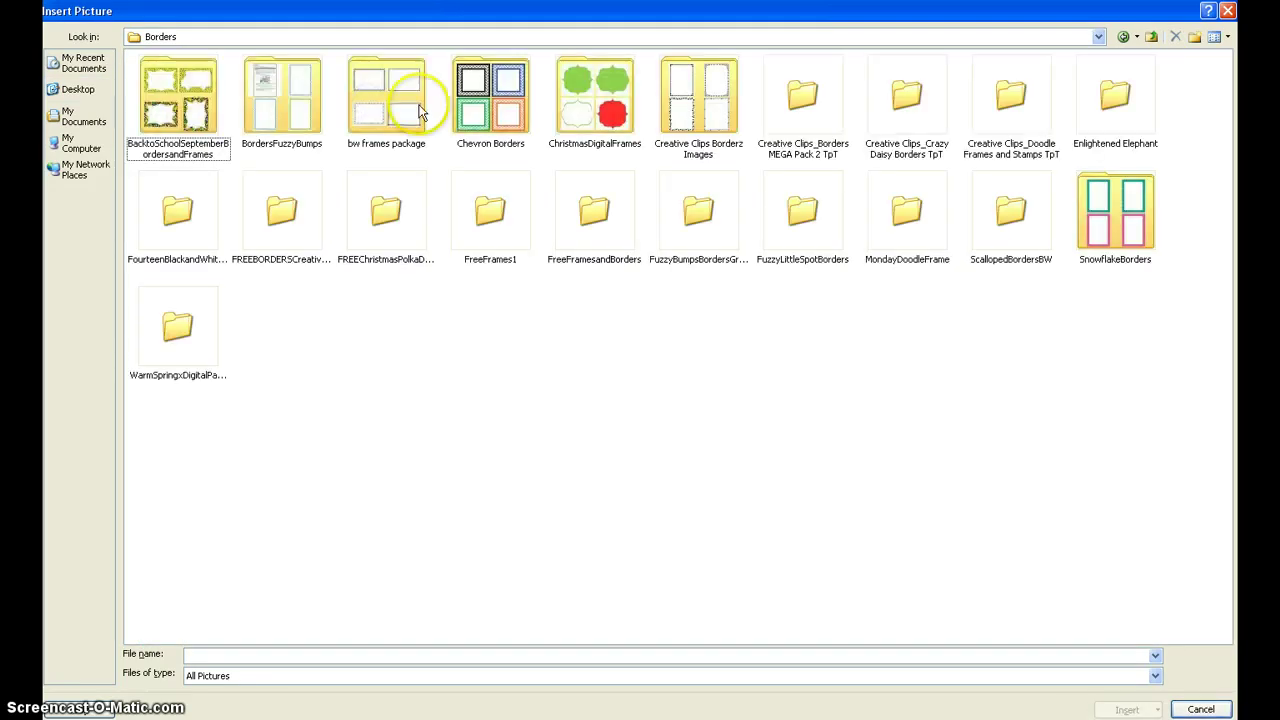
{"action": "double_click", "coordinate": [1114, 97]}
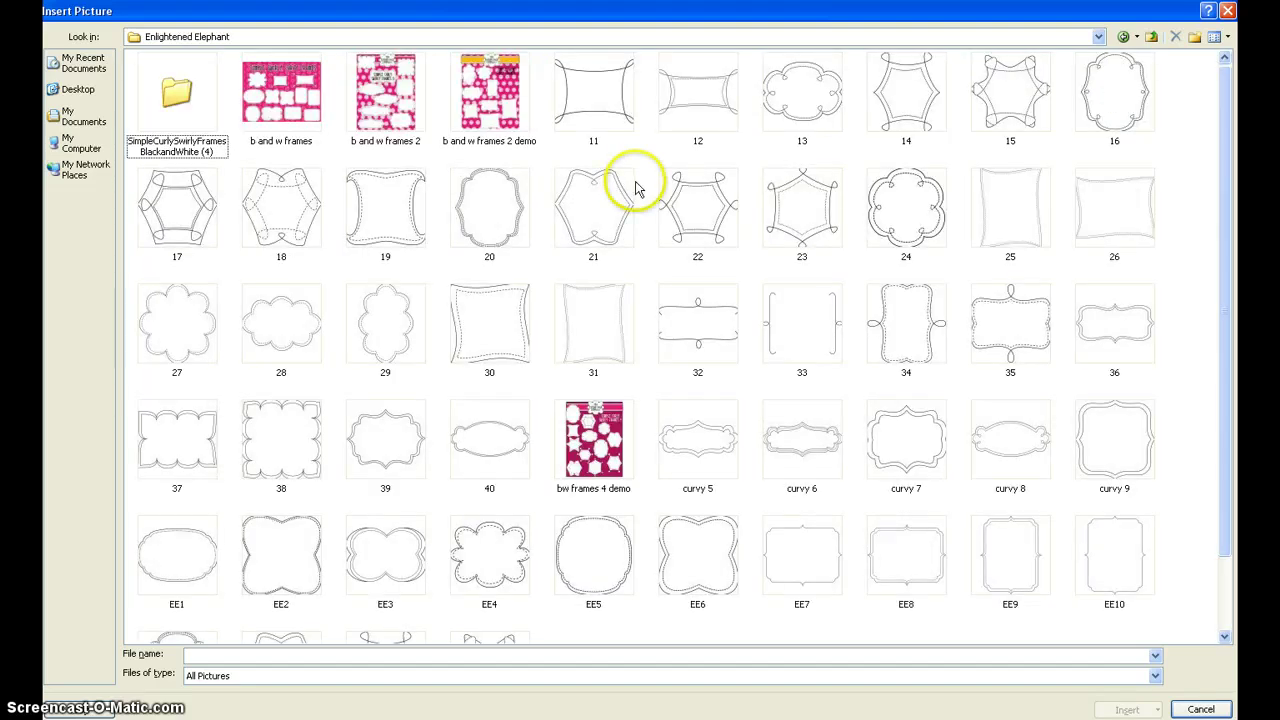
{"action": "double_click", "coordinate": [905, 205]}
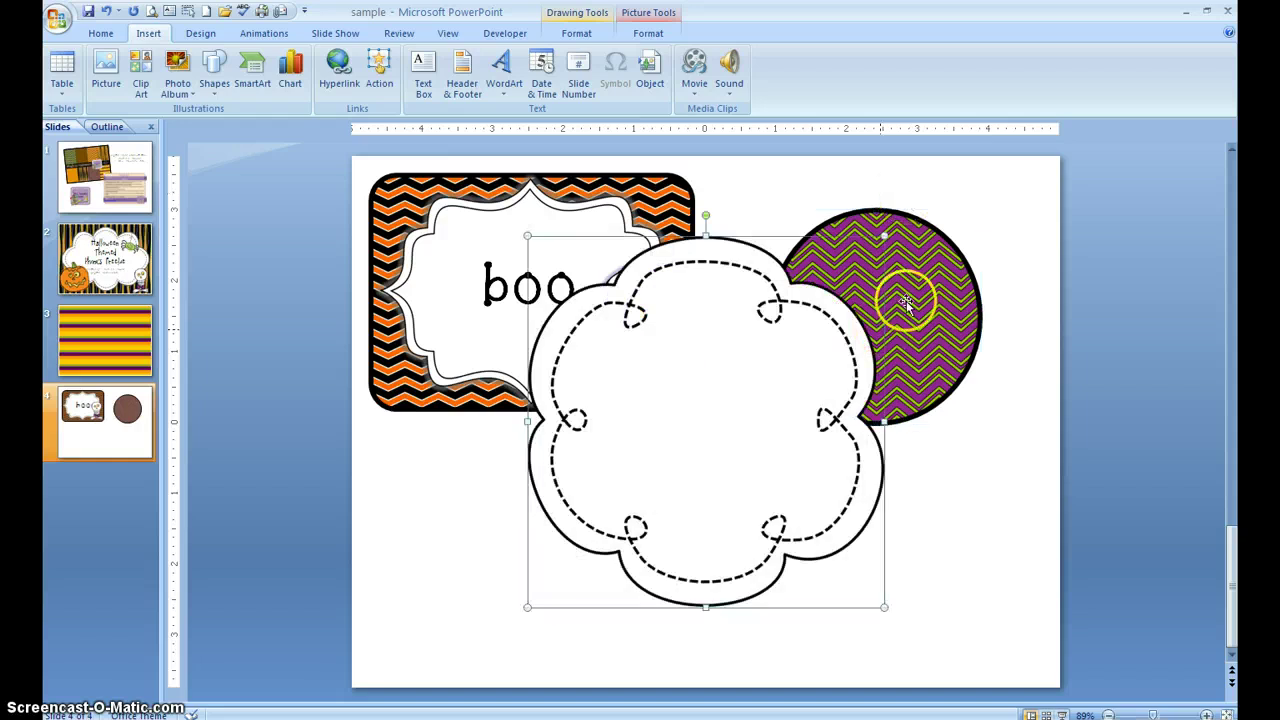
Shrink the scalloped frame picture and centre it on the chevron circle.
{"action": "left_click_drag", "start_coordinate": [884, 237], "coordinate": [716, 410]}
{"action": "left_click_drag", "start_coordinate": [614, 494], "coordinate": [875, 303]}
{"action": "left_click", "coordinate": [1007, 306]}
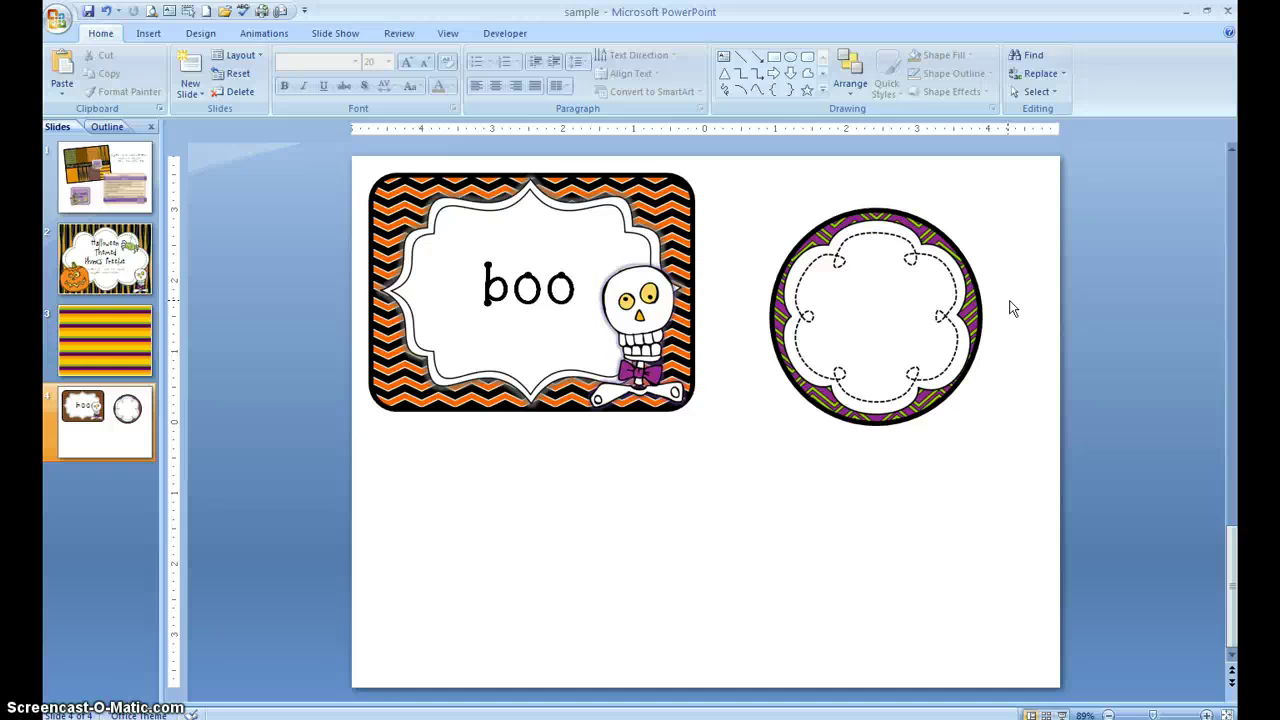
{"action": "left_click", "coordinate": [592, 292]}
Copy and paste the 'boo' text box, then move the copy into the round scalloped frame.
{"action": "left_click", "coordinate": [565, 249]}
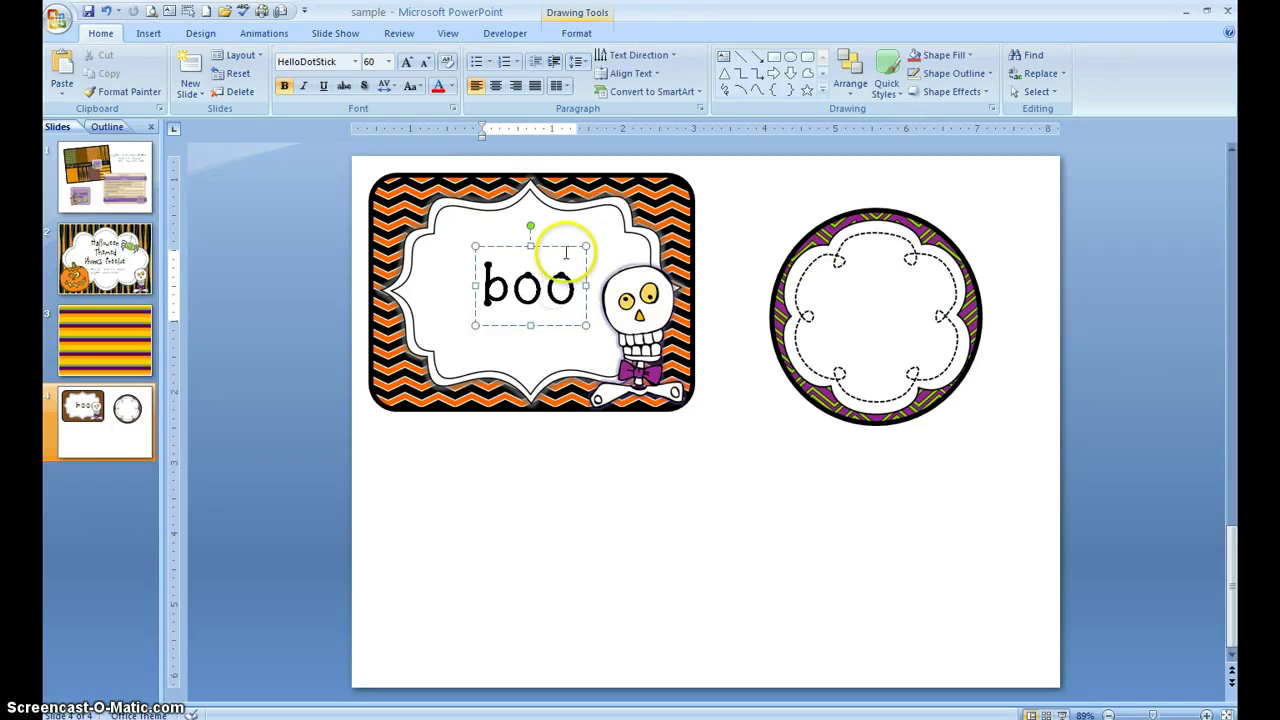
{"action": "right_click", "coordinate": [565, 249]}
{"action": "left_click", "coordinate": [757, 226]}
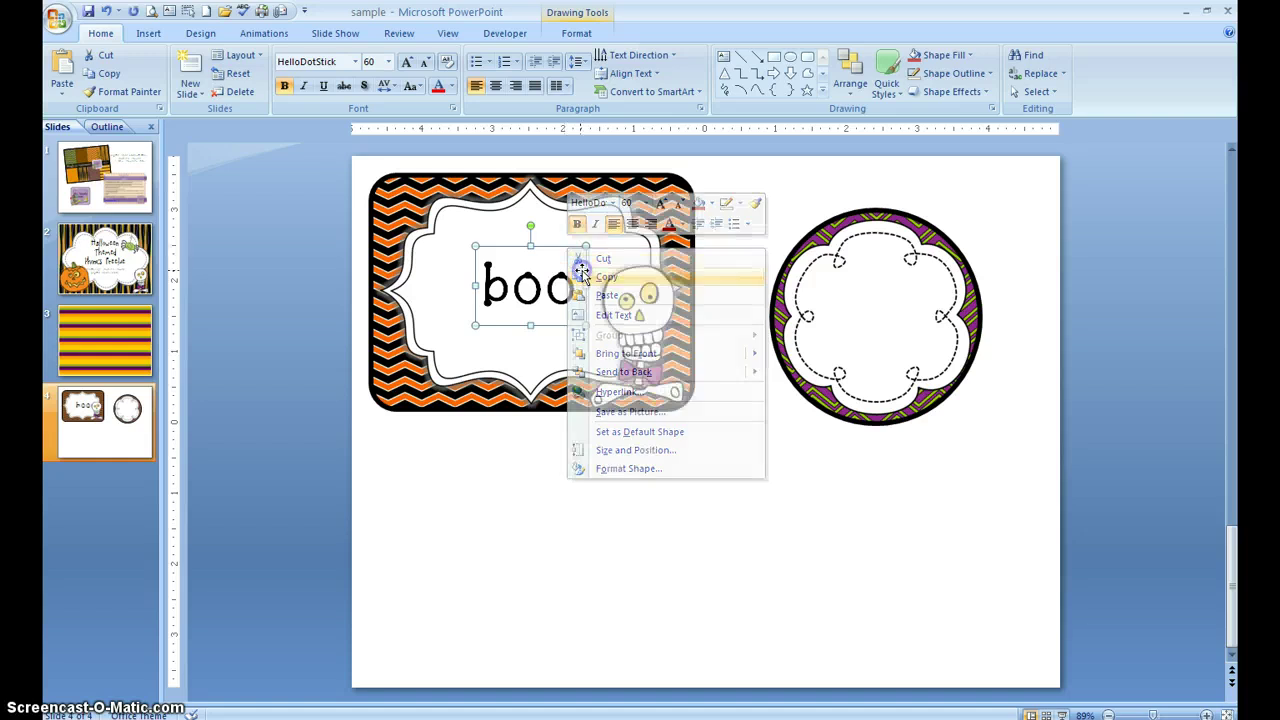
{"action": "right_click", "coordinate": [757, 226]}
{"action": "left_click", "coordinate": [790, 262]}
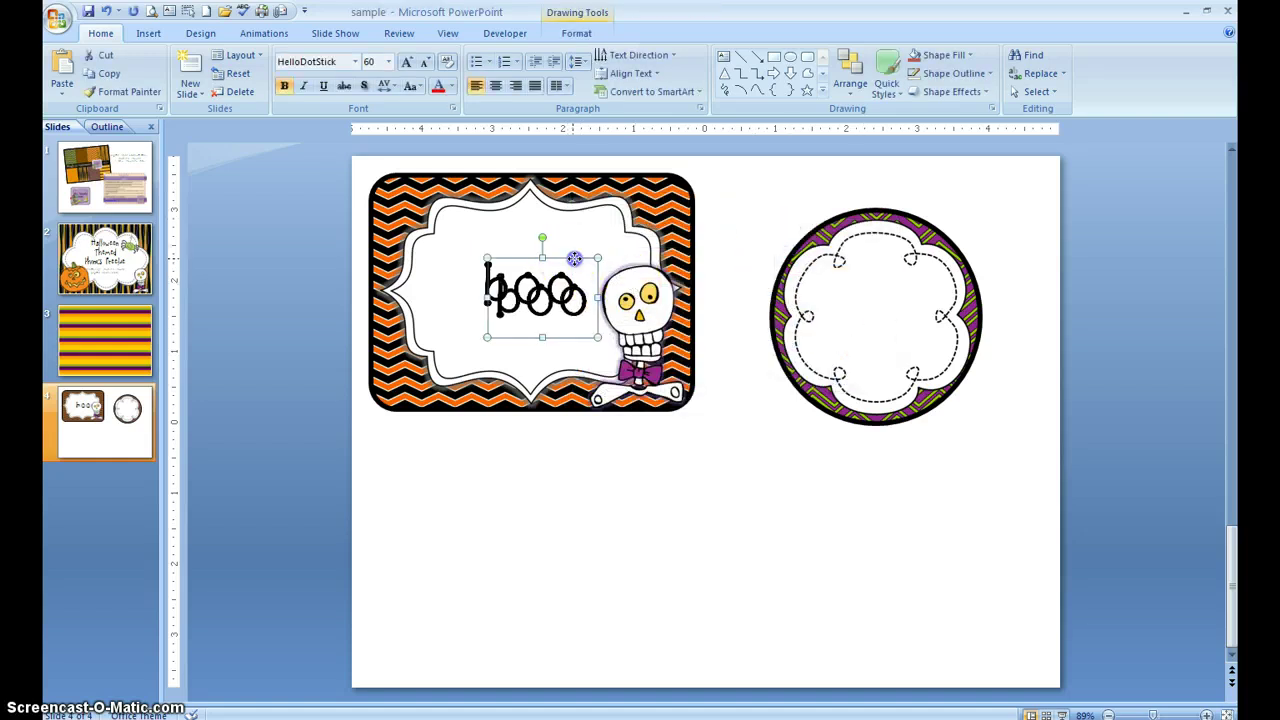
{"action": "left_click_drag", "start_coordinate": [574, 259], "coordinate": [907, 277]}
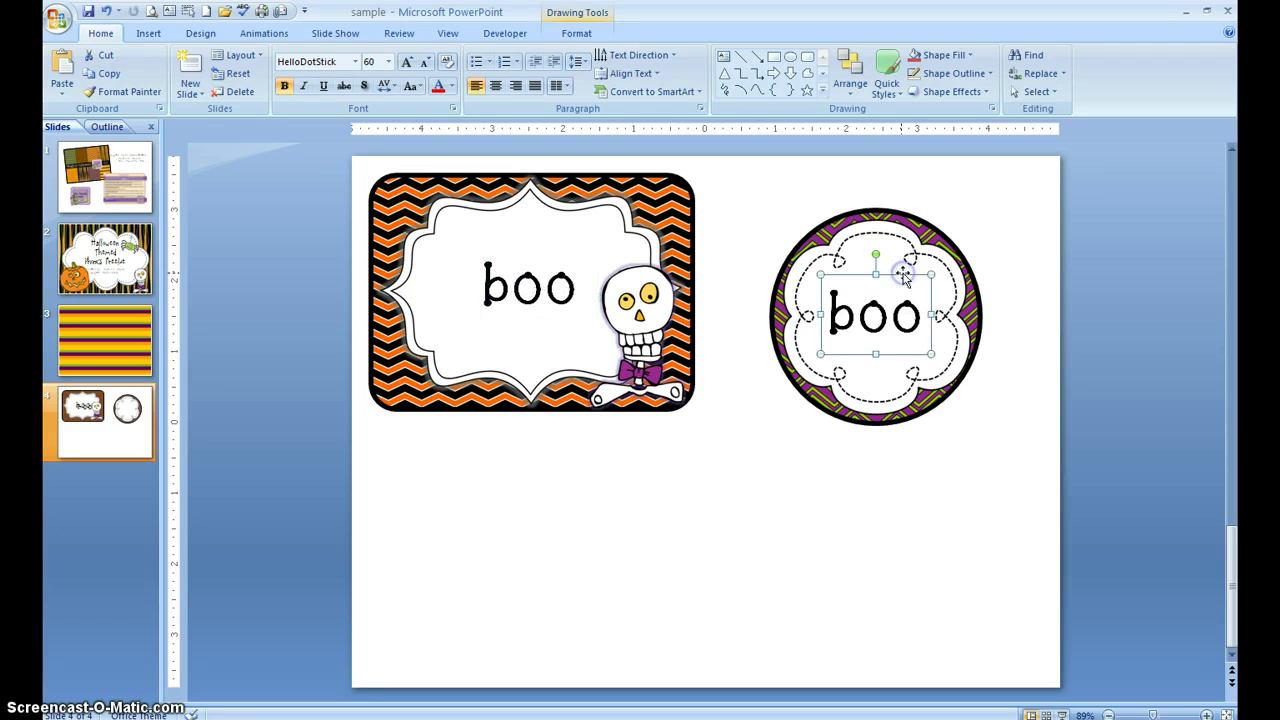
{"action": "left_click", "coordinate": [594, 313]}
Copy and paste the skeleton clip art, then move the copy below 'boo' in the circle tag.
{"action": "right_click", "coordinate": [638, 295]}
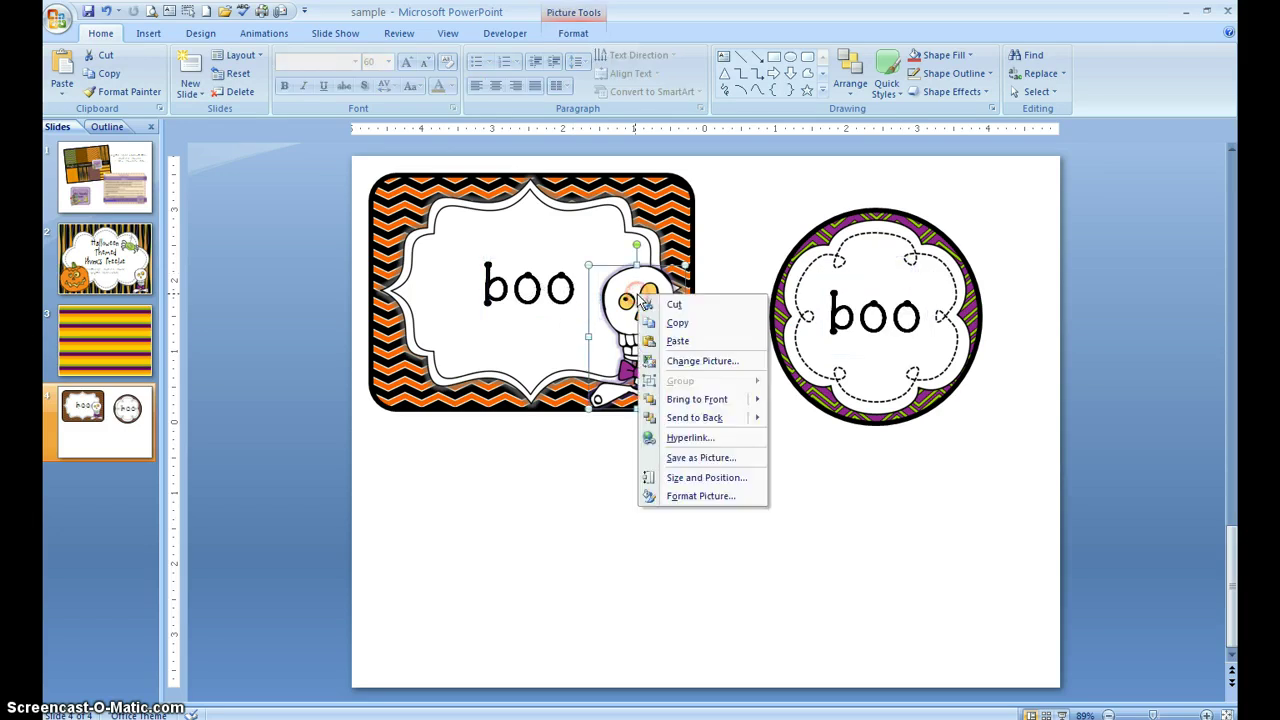
{"action": "left_click", "coordinate": [668, 325]}
{"action": "right_click", "coordinate": [749, 408]}
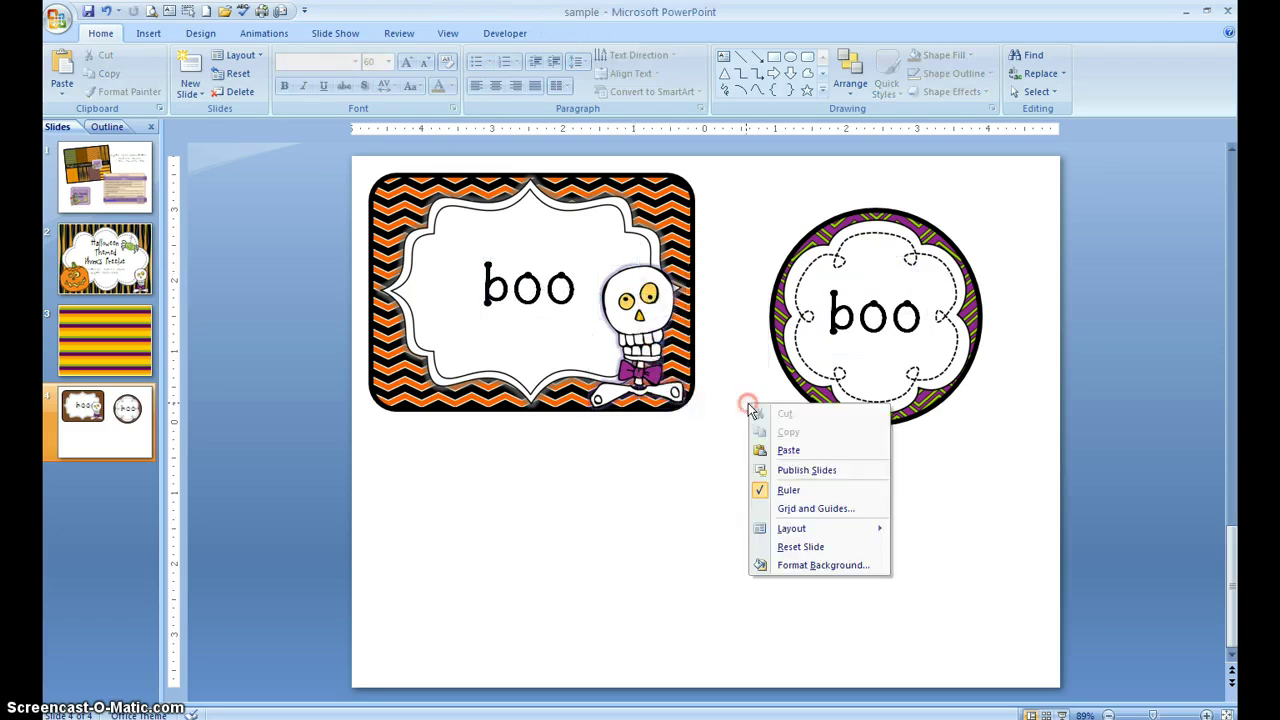
{"action": "left_click", "coordinate": [790, 451]}
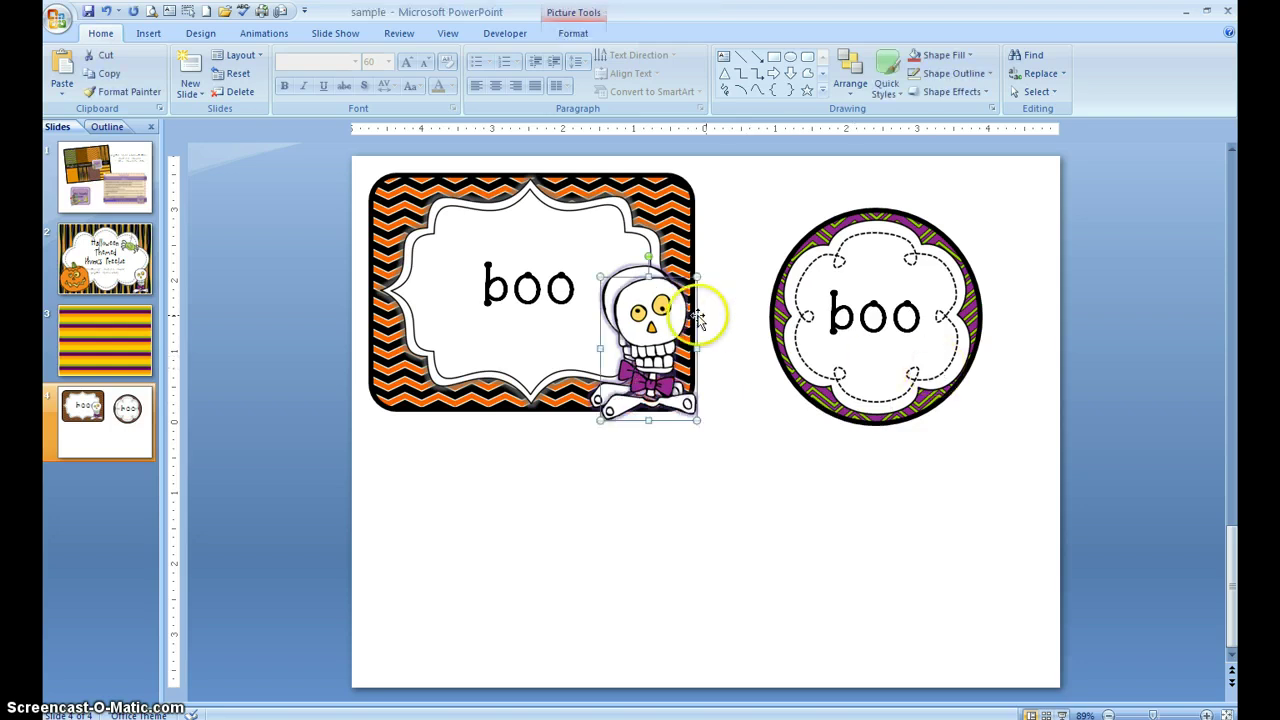
{"action": "left_click_drag", "start_coordinate": [649, 311], "coordinate": [885, 375]}
{"action": "left_click", "coordinate": [971, 414]}
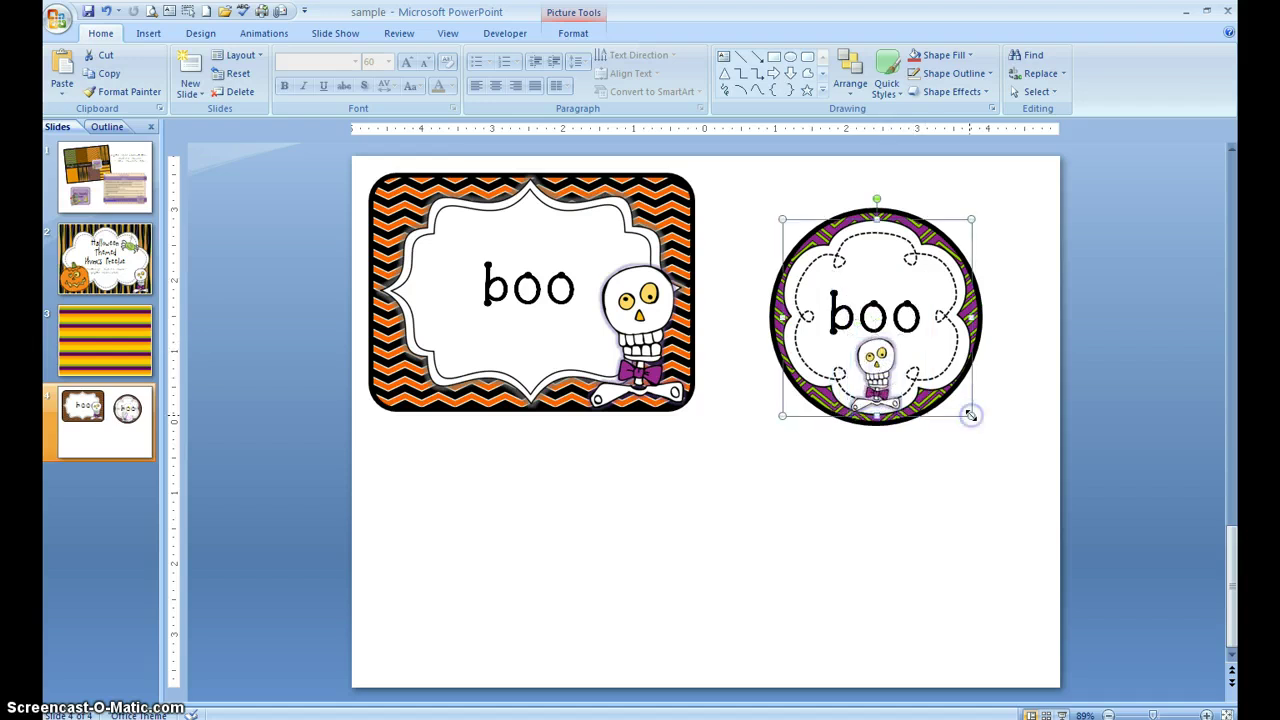